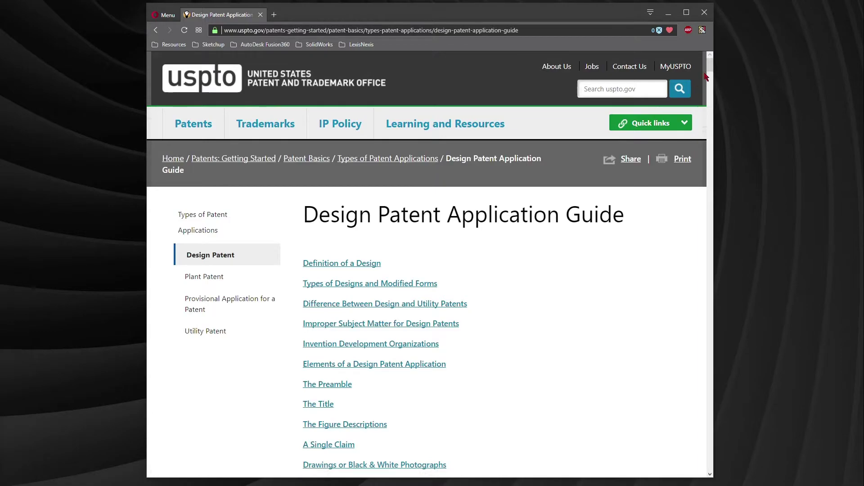
Examine the final sections of the Design Patent Application Guide, from the sample figures back to the 37 CFR 1.152 design drawings rules.
mouse_move(710, 66)
mouse_down()
mouse_move(697, 218)
mouse_move(708, 469)
mouse_up()
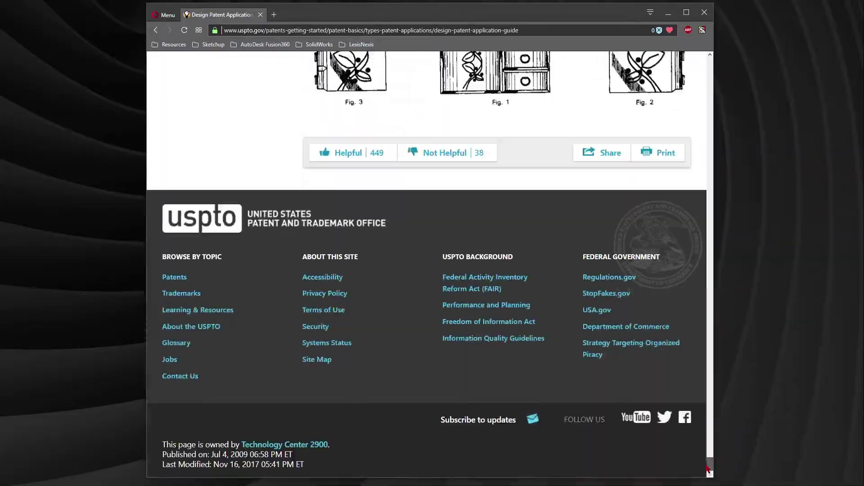
scroll(635, 397, up, 8)
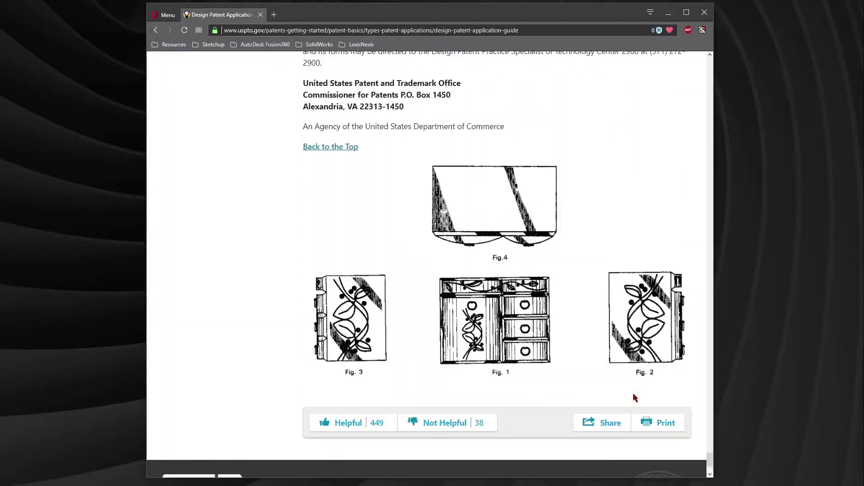
scroll(634, 397, up, 10)
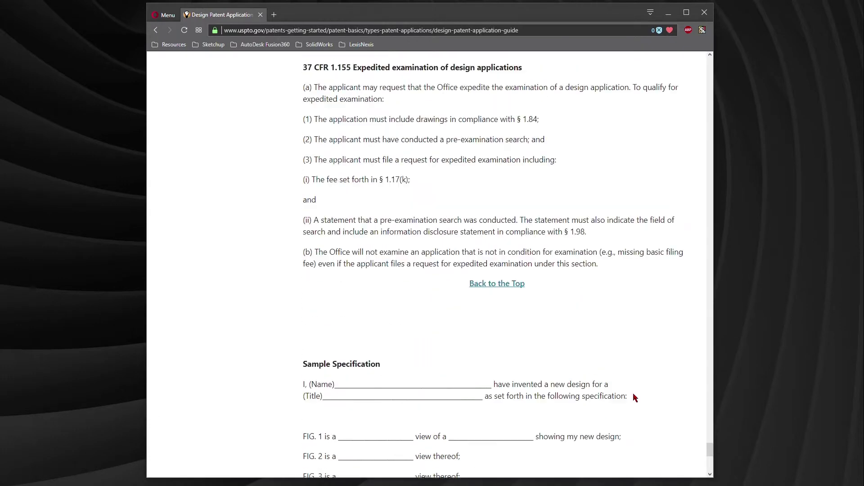
scroll(634, 397, up, 2)
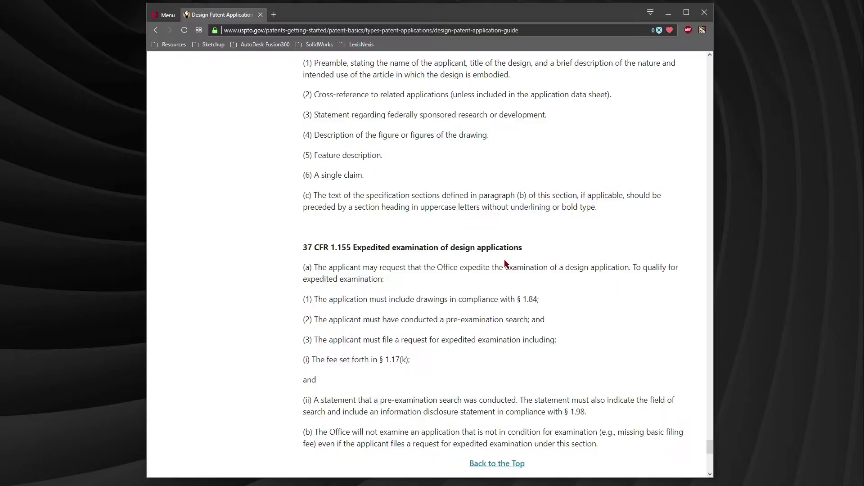
scroll(504, 264, up, 10)
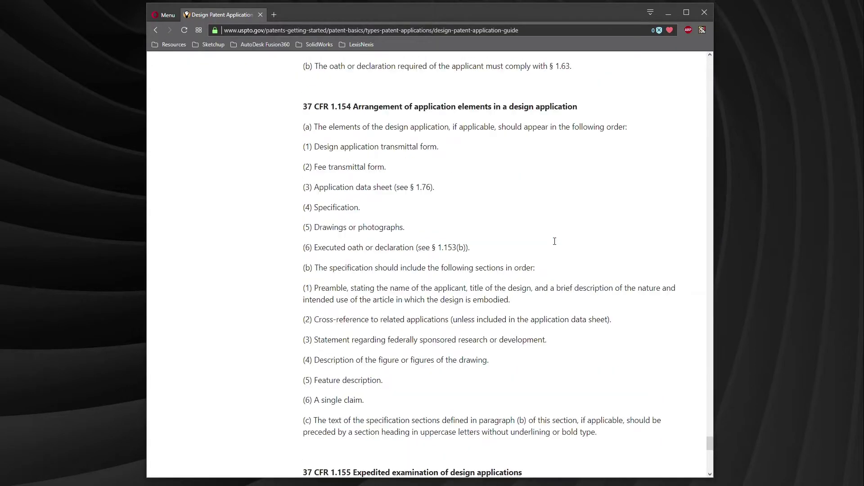
scroll(559, 242, up, 2)
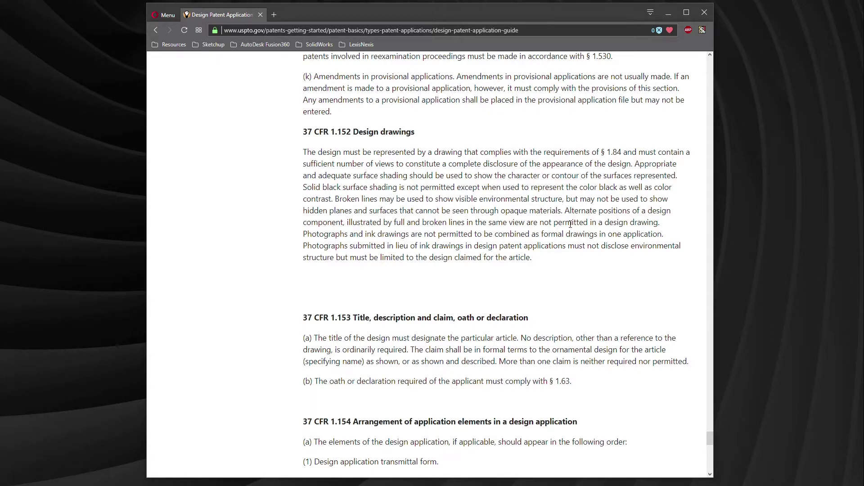
scroll(570, 224, down, 15)
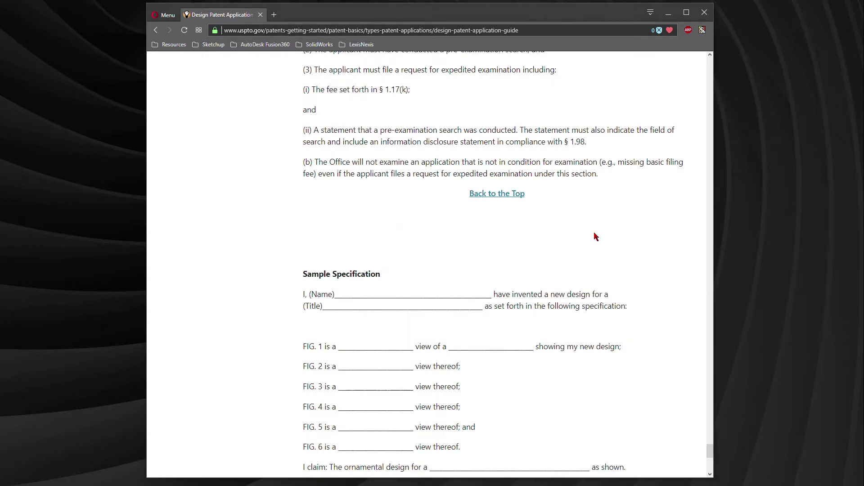
scroll(596, 237, up, 3)
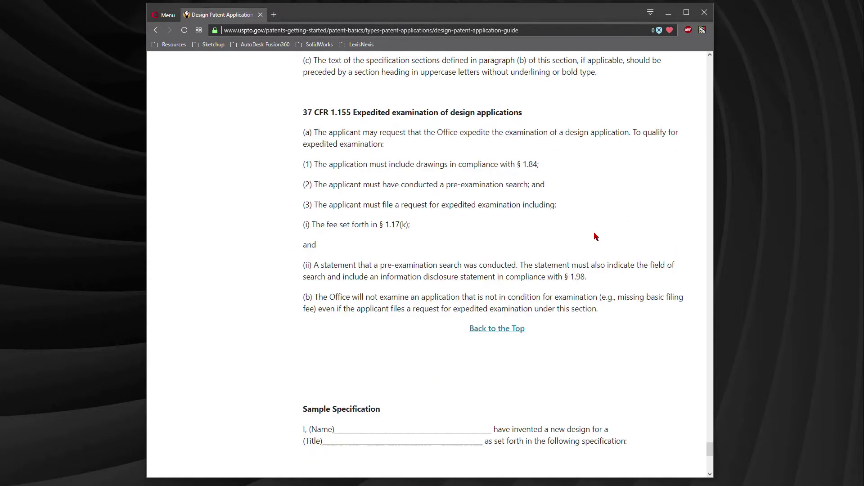
scroll(596, 236, down, 6)
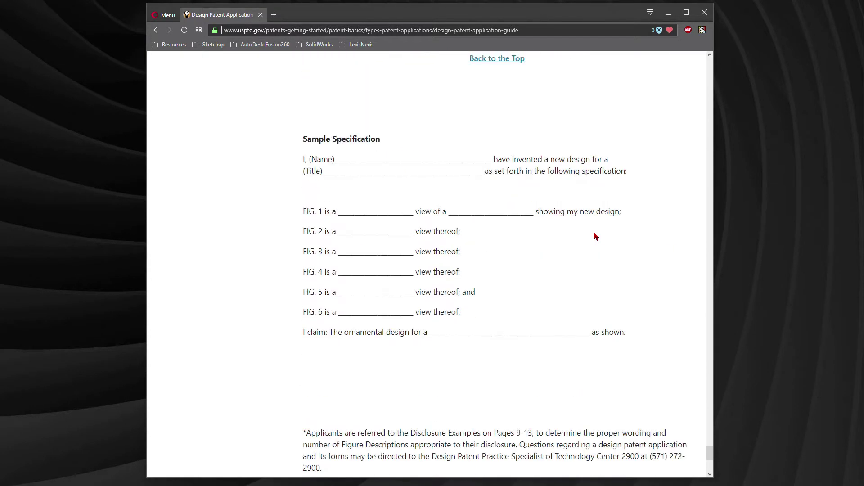
scroll(596, 237, up, 8)
scroll(596, 237, up, 9)
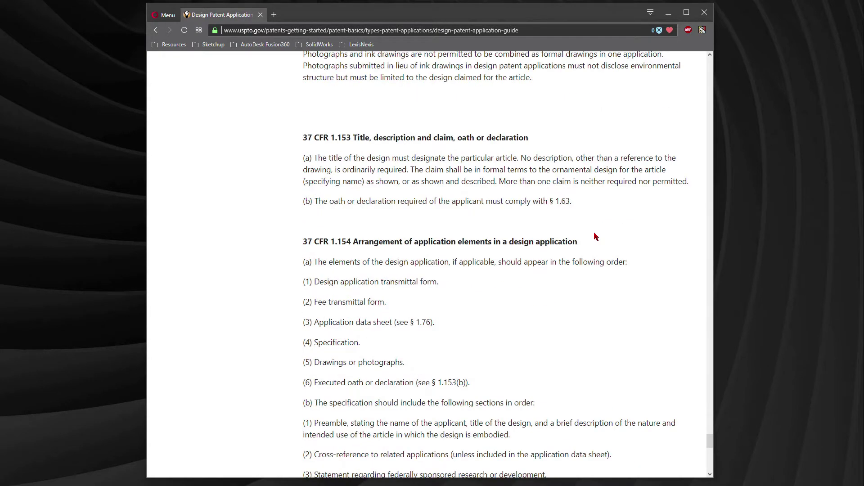
scroll(597, 236, up, 7)
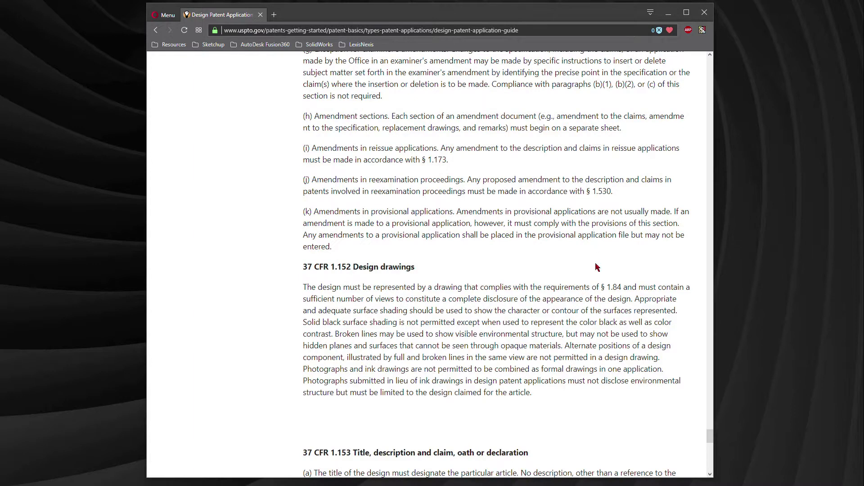
Copy the 37 CFR 1.152 requirement about a sufficient number of views into the LibreOffice Writer document.
mouse_move(635, 290)
mouse_down()
mouse_move(602, 289)
mouse_move(633, 302)
mouse_up()
key(ctrl+c)
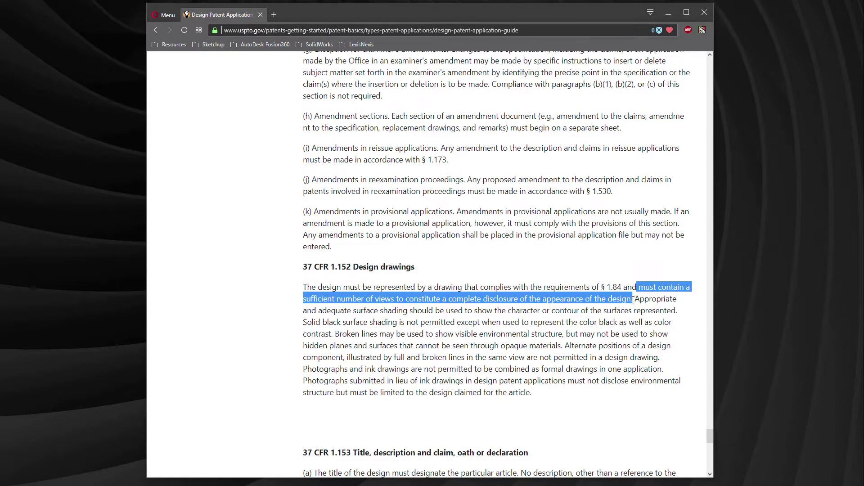
key(alt+Tab)
key(alt+Tab)
key(ctrl+v)
Add the guide's sentence requiring appropriate and adequate surface shading to the Writer notes.
key(alt+Tab)
drag(635, 299, 678, 311)
key(ctrl+c)
key(alt+Tab)
key(ctrl+v)
Copy the rules on solid black shading, broken lines and alternate positions from the design drawings section into the notes.
key(alt+Tab)
drag(303, 322, 455, 323)
mouse_move(335, 334)
mouse_down()
mouse_move(563, 346)
mouse_move(525, 356)
mouse_move(660, 359)
mouse_up()
key(ctrl+c)
key(alt+Tab)
key(ctrl+v)
Find the "Numbering of views" paragraph in the guide and copy its title into the notes as a heading.
key(alt+Tab)
scroll(587, 329, up, 20)
scroll(587, 328, up, 10)
drag(314, 173, 385, 173)
key(ctrl+c)
key(alt+Tab)
key(ctrl+v)
Copy the rules on numbering views in consecutive Arabic numerals and identifying partial views beneath the Numbering of views heading.
key(alt+Tab)
drag(303, 192, 603, 228)
key(ctrl+c)
key(alt+Tab)
key(ctrl+v)
key(alt+Tab)
key(ctrl+c)
key(alt+Tab)
key(ctrl+v)
Add the "FIG." abbreviation and single-view rules, followed by the note "(Meaning DO NOT USE FIG if using 1 drawing).".
key(alt+Tab)
key(ctrl+c)
key(alt+Tab)
key(ctrl+v)
key(ctrl+v)
text((Meaning DO NOT USE FIG if using 1 drawing))
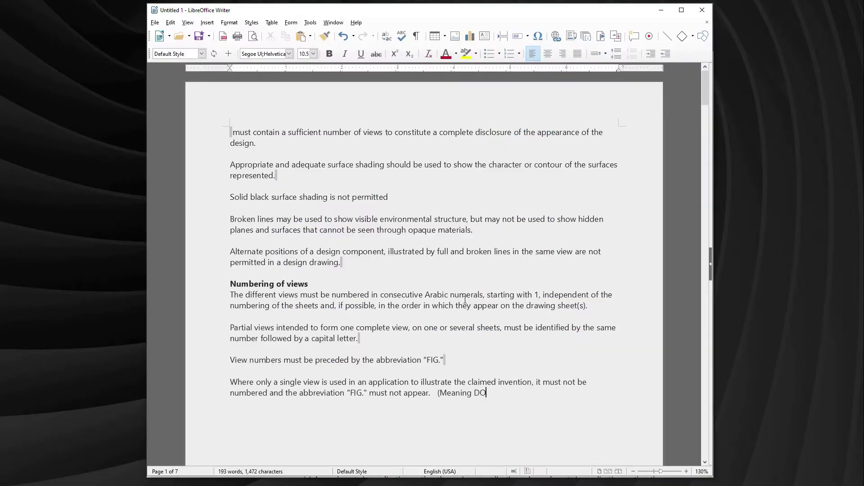
Copy the rule on simple, clear view numbers and letters into the notes, starting it with "Numbers".
key(alt+Tab)
scroll(473, 275, down, 1)
drag(320, 226, 375, 251)
key(ctrl+c)
key(alt+Tab)
key(ctrl+v)
key(ctrl+Up)
text(N)
Copy "Numbering of sheets of drawings" from paragraph (t) into the notes as a bold heading.
key(alt+Tab)
scroll(485, 295, down, 2)
scroll(484, 294, up, 9)
key(ctrl+c)
key(alt+Tab)
drag(314, 320, 542, 333)
scroll(438, 318, down, 3)
key(ctrl+v)
key(shift+Home)
key(ctrl+b)
Copy the rules on consecutive sheet numbering and top-middle placement outside the margin beneath the sheet numbering heading.
key(alt+Tab)
key(ctrl+c)
key(alt+Tab)
key(ctrl+v)
key(alt+Tab)
drag(303, 344, 576, 356)
key(ctrl+c)
key(alt+Tab)
key(ctrl+v)
Copy the rules on right-hand number placement and on sheet numbering larger than reference characters into the notes.
key(alt+Tab)
key(ctrl+c)
key(alt+Tab)
key(ctrl+v)
key(alt+Tab)
drag(333, 368, 644, 368)
key(ctrl+c)
key(alt+Tab)
key(ctrl+v)
Copy the rule on two numerals around an oblique line and add "(Meaning like this: 1/12, 2/12, 3/12... etc)".
key(alt+Tab)
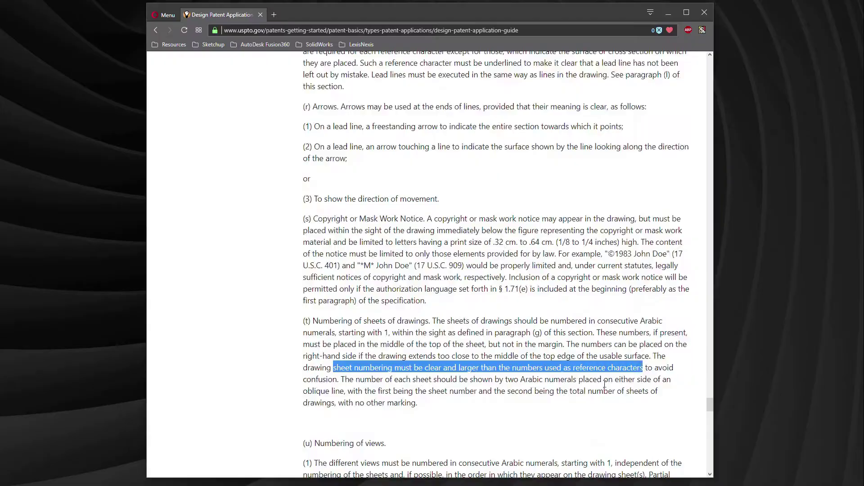
scroll(644, 367, down, 2)
drag(341, 290, 561, 290)
mouse_move(414, 302)
mouse_down()
mouse_move(653, 302)
mouse_move(417, 312)
mouse_up()
key(ctrl+c)
key(alt+Tab)
key(ctrl+v)
text((Meaning like this:  1/12, 2/12, 3/12... etc))
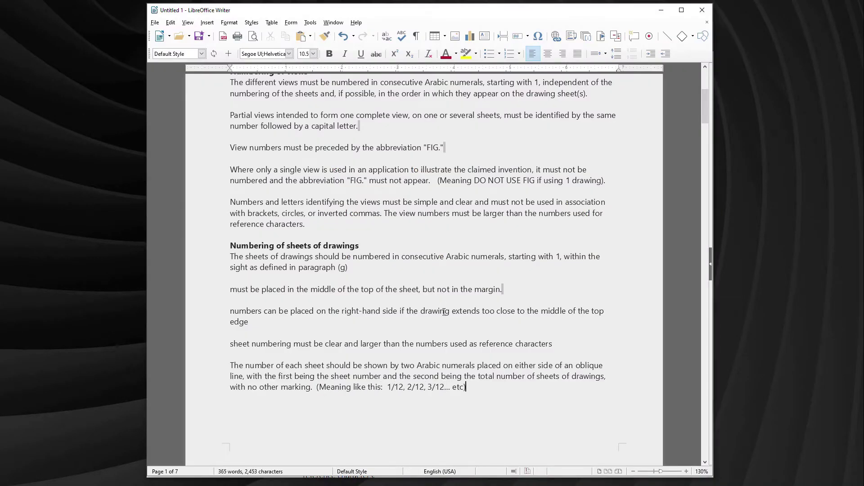
Copy the title "Size of paper" from paragraph (f) of the guide into the notes as a heading.
key(alt+Tab)
scroll(430, 234, up, 6)
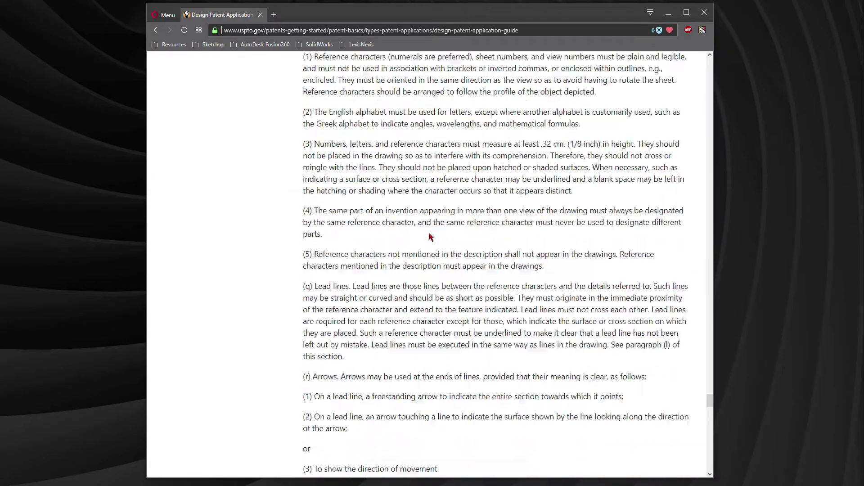
scroll(430, 233, up, 10)
drag(304, 233, 360, 232)
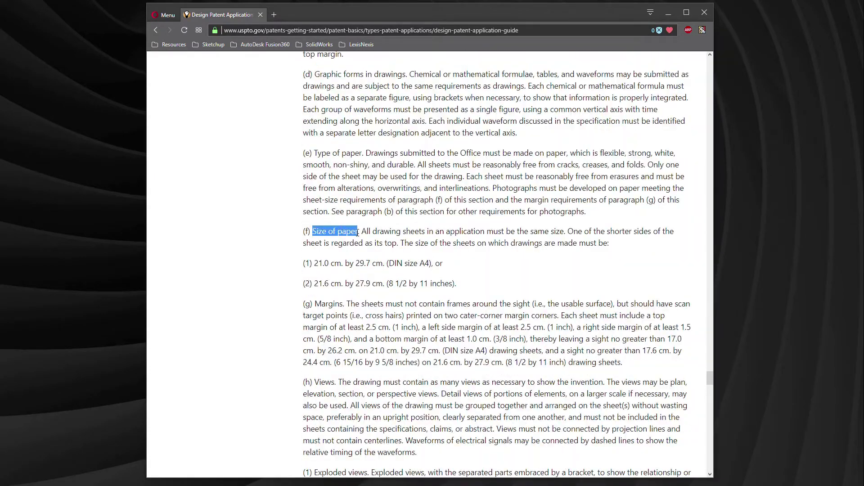
key(alt+Tab)
key(ctrl+v)
List the same-size sheet rule and the shorter-side-as-top rule as separate asterisk lines beneath the Size of paper heading.
key(alt+Tab)
key(alt+Tab)
drag(363, 231, 602, 243)
text(*)
key(ctrl+v)
key(Return)
key(alt+Tab)
key(alt+Tab)
text(*)
key(ctrl+v)
key(Return)
Add the asterisk line introducing the required sheet sizes, with "21.0 cm. by 29.7 cm. (DIN size A4)" indented below it.
key(alt+Tab)
key(alt+Tab)
text(*)
key(ctrl+v)
key(alt+Tab)
drag(315, 263, 434, 263)
key(alt+Tab)
key(Tab)
key(ctrl+v)
key(Return)
Add the indented second sheet size, "21.6 cm. by 27.9 cm. (8 1/2 by 11 inches)", below the A4 size.
key(alt+Tab)
drag(314, 284, 455, 283)
key(alt+Tab)
key(Tab)
key(ctrl+v)
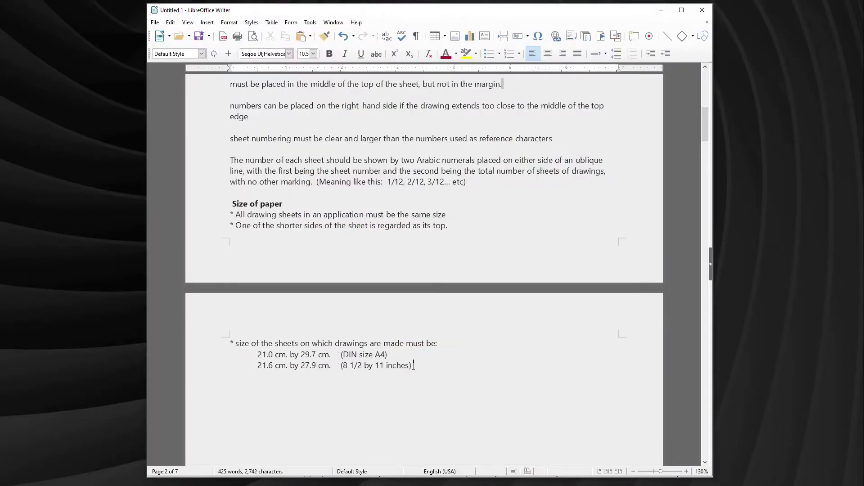
key(Return)
Add the title "Margins" from paragraph (g) of the guide as a bold heading below the paper sizes.
key(alt+Tab)
scroll(422, 354, down, 1)
drag(343, 259, 559, 271)
key(alt+Tab)
key(ctrl+v)
key(shift+Home)
key(ctrl+b)
Add the rule on sheet frames and scan target points from paragraph (g) of the guide beneath the Margins heading.
key(alt+Tab)
key(alt+Tab)
key(Return)
key(ctrl+v)
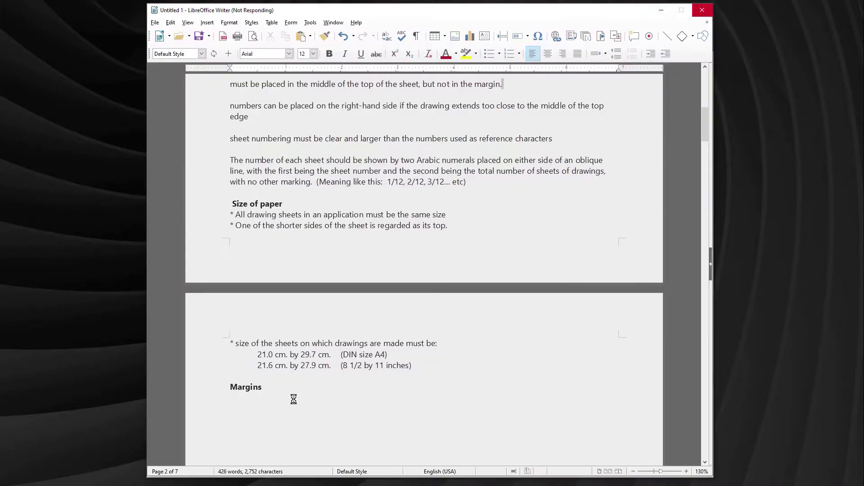
key(alt+Tab)
Copy the top margin requirement from the guide into an indented line, with "(1 inch)" set apart in its own column.
drag(654, 272, 526, 294)
key(ctrl+c)
key(alt+Tab)
key(Return)
key(Return)
key(Tab)
key(ctrl+v)
click(365, 430)
key(Tab)
key(Tab)
Add the indented line "left side margin of at least 2.5 cm." with "(1 inch)" aligned in the second column.
key(alt+Tab)
key(ctrl+c)
key(alt+Tab)
key(Return)
key(Tab)
key(ctrl+v)
key(Left)
key(Left)
key(Left)
key(Left)
key(Left)
key(Left)
key(Left)
key(Left)
key(Tab)
Add the indented line "right side margin of at least 1.5 cm. (5/8 inch)" below the left side margin.
click(443, 444)
key(alt+Tab)
key(ctrl+c)
key(alt+Tab)
key(Return)
key(Tab)
key(ctrl+v)
Add the indented line "bottom margin of at least 1.0 cm." with "(3/8 inch)" aligned in the second column.
key(Return)
key(Tab)
key(alt+Tab)
key(ctrl+c)
key(alt+Tab)
key(ctrl+v)
click(380, 345)
key(Tab)
Add the bold line "Note: General rule in the 'Patent Drawing' industry is to use 1” all around." below the margin list.
click(450, 348)
key(Return)
key(End)
key(Return)
key(Return)
key(ctrl+b)
text(Note: General rule in the 'Patent Drawing' industry is to use 1” all around.)
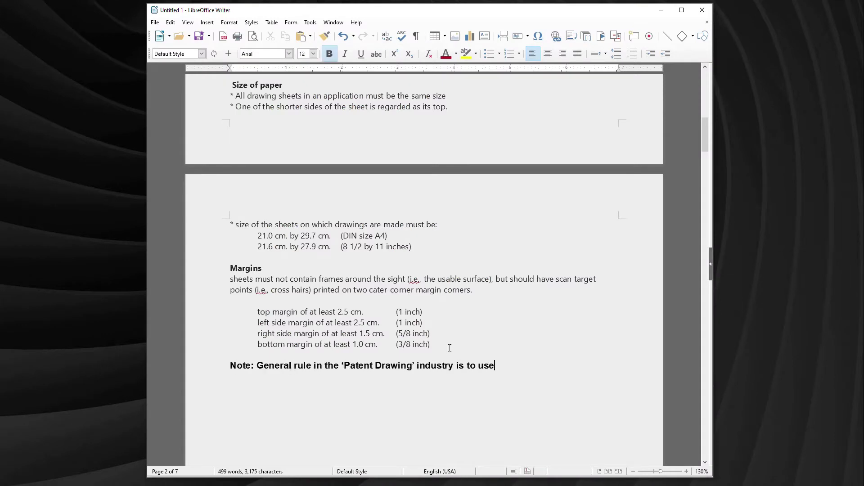
List "Top:" and "Bottom:" as indented bold lines beneath the note, each with 1” aligned in a second column.
key(Return)
key(Return)
key(Tab)
text(Top: 1”)
key(Return)
key(Tab)
text(bottom:)
key(Tab)
text(1”)
key(Up)
key(Left)
key(Left)
key(BackSpace)
key(Tab)
key(Tab)
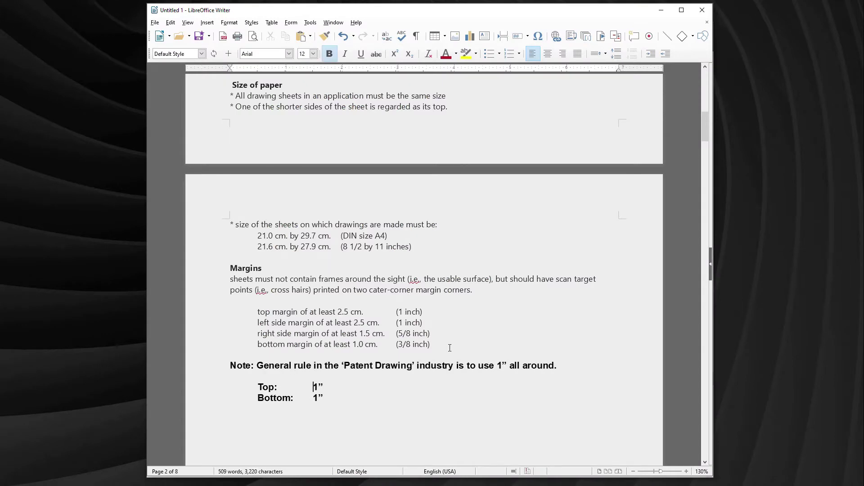
Add indented "Left:" and "Right:" lines with 1” each to the bold margin list.
text(Left:)
key(Tab)
text(1”)
key(Return)
key(Tab)
text(Right:)
key(Tab)
text(1”)
Add the title "Views" from paragraph (h) of the guide as a bold heading below the margin list.
key(alt+Tab)
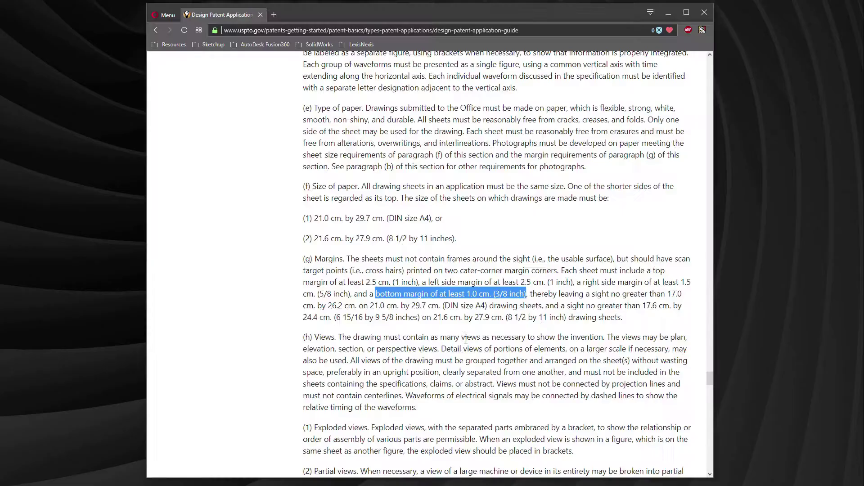
double_click(325, 337)
key(ctrl+c)
key(alt+Tab)
key(ctrl+v)
Add the rule that the drawing must contain as many views as necessary beneath the Views heading.
key(alt+Tab)
mouse_move(353, 337)
mouse_down()
mouse_move(624, 339)
mouse_move(440, 349)
mouse_move(348, 361)
mouse_move(324, 374)
mouse_move(443, 374)
mouse_move(493, 384)
mouse_up()
key(ctrl+c)
key(alt+Tab)
key(ctrl+v)
Add the rules on permitted view types, larger-scale detail views and the grouping of views on the sheet as separate lines.
key(alt+Tab)
key(alt+Tab)
key(alt+Tab)
key(ctrl+c)
key(alt+Tab)
key(ctrl+v)
key(alt+Tab)
key(ctrl+c)
key(alt+Tab)
key(ctrl+v)
Add the rule prohibiting projection lines and centerlines as a separate paragraph in the Views section.
key(alt+Tab)
scroll(492, 351, down, 1)
drag(495, 339, 404, 351)
key(ctrl+c)
key(alt+Tab)
key(ctrl+v)
Add the rule on waveforms of electrical signals, followed by the remark "(Save this for another video)".
key(alt+Tab)
scroll(415, 269, down, 2)
click(415, 269)
key(alt+Tab)
key(ctrl+v)
text((Save this for another video))
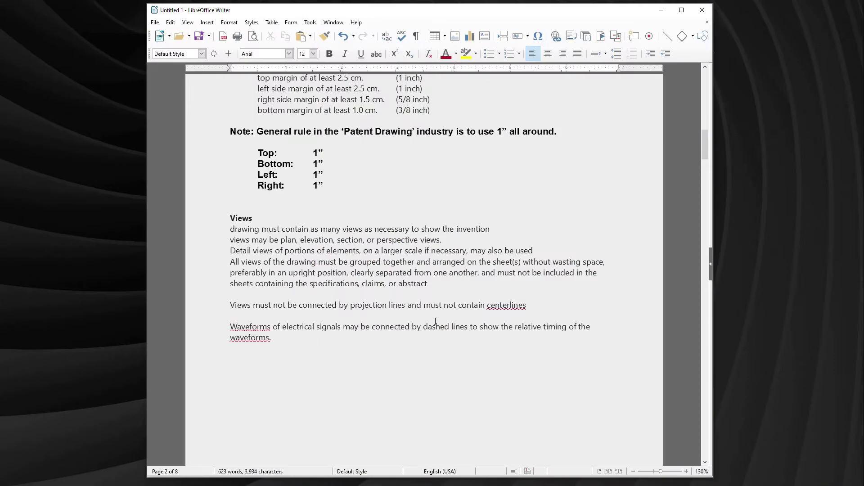
Add the title "Exploded views" from the guide as a bold heading below the waveforms rule.
key(alt+Tab)
key(ctrl+c)
key(alt+Tab)
drag(314, 292, 572, 316)
key(ctrl+v)
key(ctrl+shift+Left)
key(ctrl+shift+Left)
key(ctrl+shift+Left)
key(ctrl+shift+Left)
key(ctrl+shift+Left)
key(Right)
key(Return)
Add the rules on bracketed separated parts and on exploded views sharing a sheet beneath the Exploded views heading.
key(alt+Tab)
key(ctrl+c)
key(alt+Tab)
key(ctrl+v)
key(alt+Tab)
key(ctrl+c)
key(alt+Tab)
key(ctrl+v)
Highlight the guide's passage from (2) Partial views through the end of the cross-section hatching rules.
key(alt+Tab)
scroll(572, 316, down, 4)
drag(303, 156, 408, 228)
scroll(407, 252, down, 6)
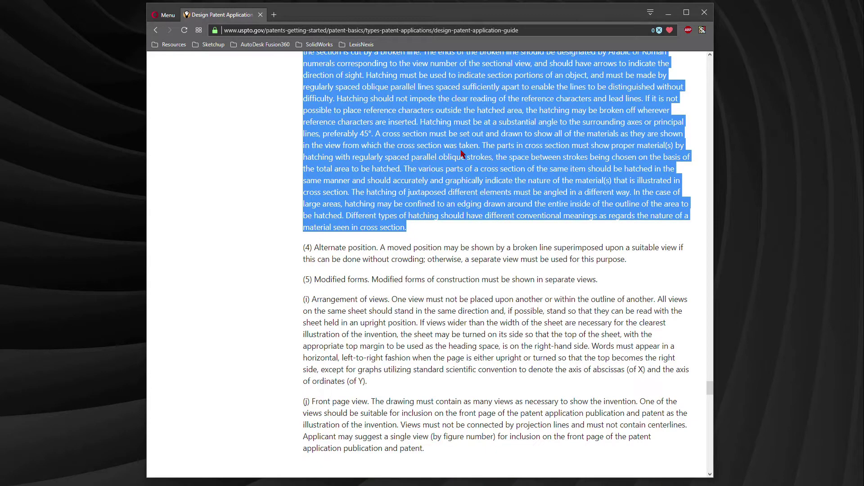
Add the title "Arrangement of views" from paragraph (i) of the guide as a bold heading after the exploded views rules.
scroll(504, 112, down, 2)
key(ctrl+c)
key(alt+Tab)
drag(312, 209, 420, 233)
key(ctrl+v)
Add the rule against placing one view upon or within another, followed by the remark "(Means no overlap)".
key(alt+Tab)
key(ctrl+c)
key(alt+Tab)
key(ctrl+v)
text(. (Means no over)
Add the same-direction rule for views, followed by "(Means all views should maintain the same orientation when represented together)".
key(alt+Tab)
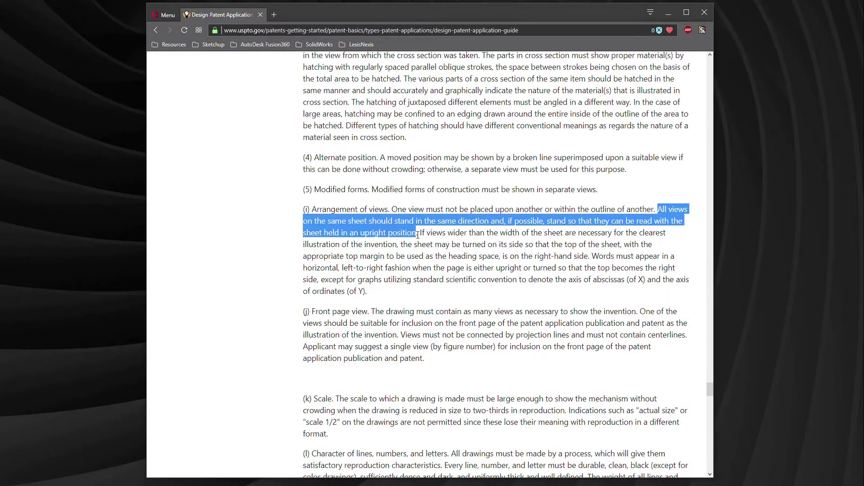
key(ctrl+c)
key(alt+Tab)
key(ctrl+v)
text((Means all views should maintain the same orientation when represented together))
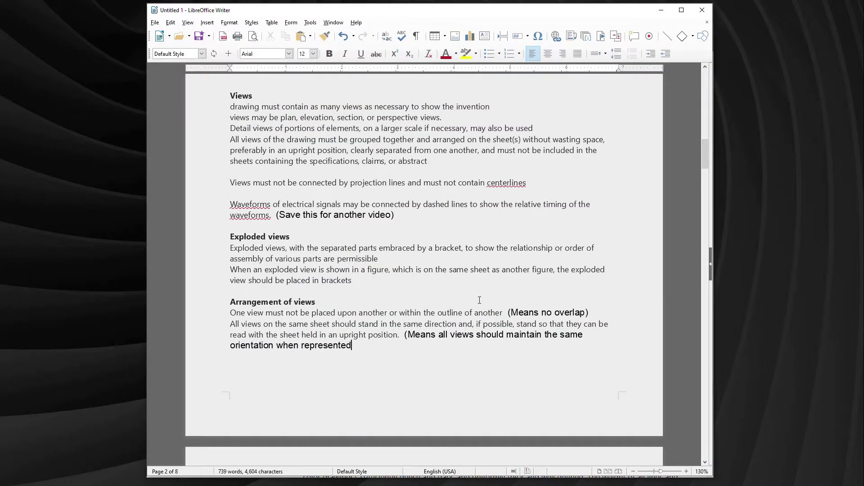
Add the arrangement rule on turning the sheet on its side for views wider than the sheet, separated by a blank line.
key(alt+Tab)
drag(302, 229, 591, 255)
key(ctrl+c)
key(alt+Tab)
key(Return)
key(Return)
key(ctrl+v)
Add the rule on words reading horizontally left to right, followed by a remark to keep characters/words aligned horizontally and read from left to right.
drag(438, 272, 369, 292)
key(ctrl+c)
key(alt+Tab)
key(ctrl+v)
text((Means d)
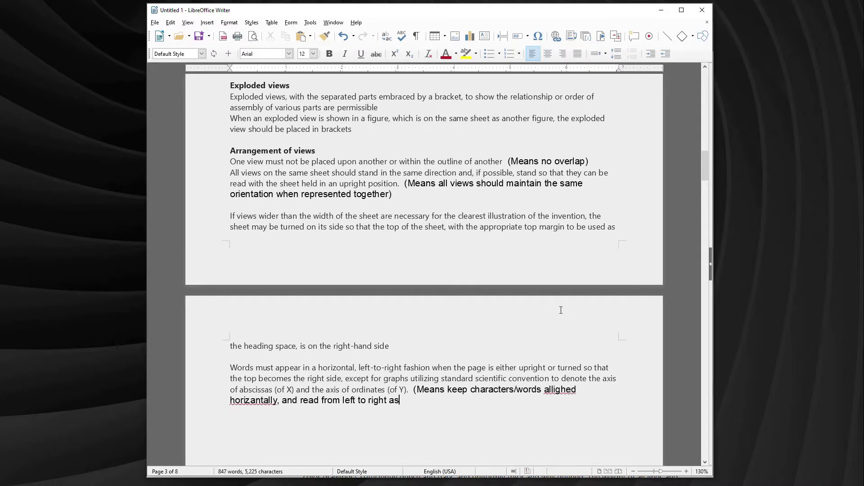
Add the title "Front page view" from paragraph (j) of the guide as a bold heading below the arrangement rules.
key(alt+Tab)
scroll(313, 175, down, 2)
click(312, 175)
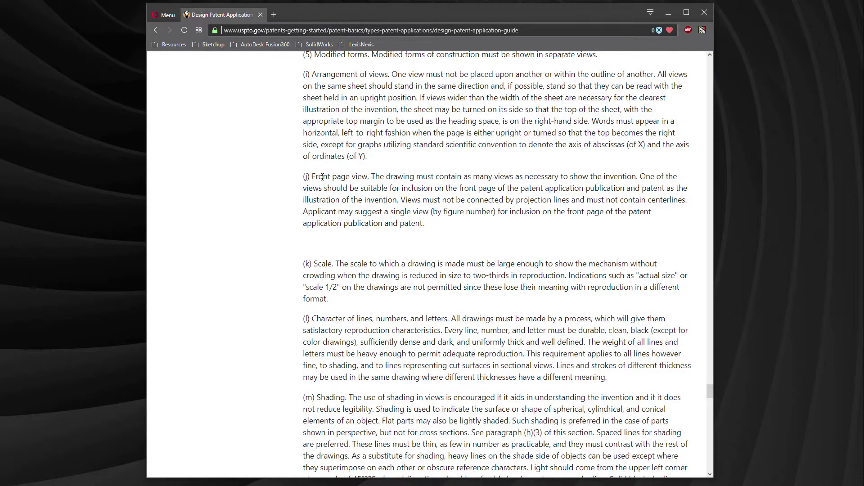
key(alt+Tab)
drag(237, 422, 230, 422)
key(ctrl+b)
Add the rule that the drawing must contain as many views as necessary to show the invention under the front page view heading.
key(alt+Tab)
drag(636, 176, 372, 177)
key(ctrl+c)
key(alt+Tab)
key(ctrl+v)
key(alt+Tab)
key(alt+Tab)
Add the asterisk-marked rule on a view suitable for the front page, plus the rule against projection lines and centerlines.
text(*)
drag(640, 176, 665, 189)
key(alt+Tab)
key(alt+Tab)
key(ctrl+v)
key(Return)
key(Return)
Add the title "Scale" from paragraph (k) of the guide as a bold heading in the notes.
key(alt+Tab)
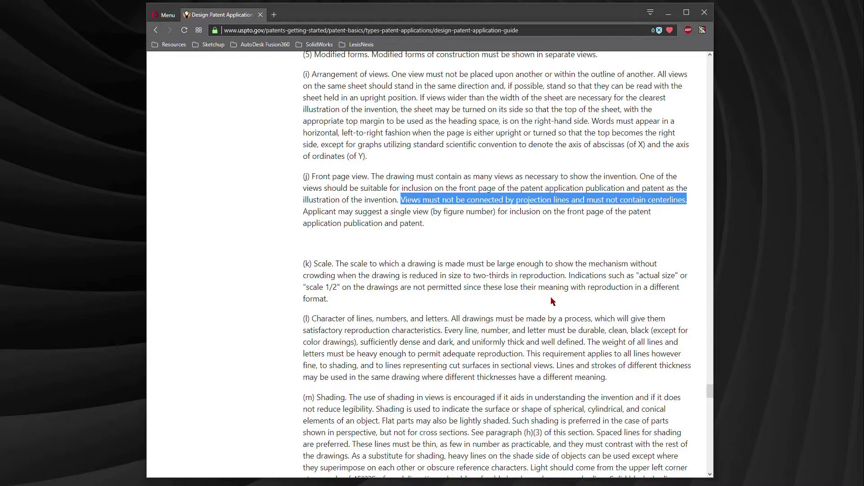
scroll(315, 224, down, 2)
click(315, 172)
key(alt+Tab)
key(alt+Tab)
Add the full scale rule text from paragraph (k) under the Scale heading, followed by a blank line.
drag(339, 174, 354, 205)
key(alt+Tab)
key(ctrl+v)
key(Return)
key(Return)
Add the title "Character of lines" from paragraph (l) of the guide as a bold heading after the scale rules.
key(alt+Tab)
scroll(405, 203, down, 2)
drag(373, 138, 312, 138)
key(alt+Tab)
key(ctrl+v)
key(Home)
key(ctrl+shift+Right)
key(ctrl+shift+Right)
key(ctrl+End)
scroll(447, 257, up, 20)
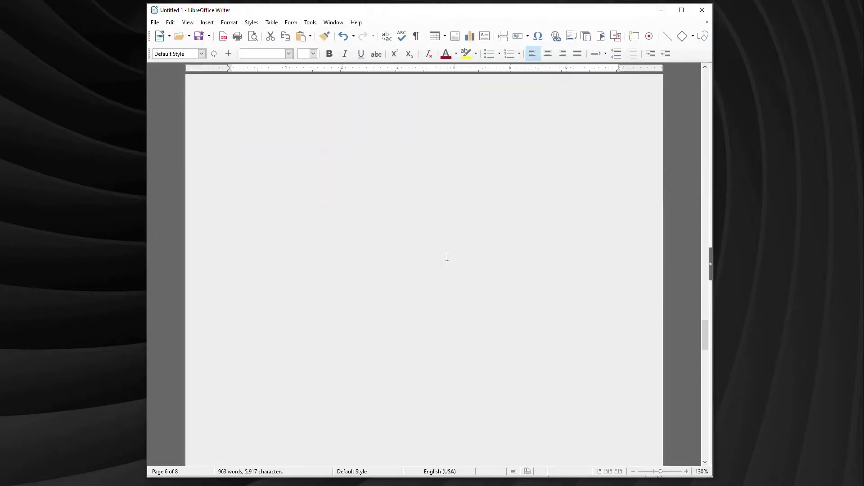
scroll(447, 258, down, 7)
drag(293, 257, 230, 257)
Add the rule that every line, number, and letter must be durable, clean, black under the Character of lines heading.
key(alt+Tab)
click(379, 141)
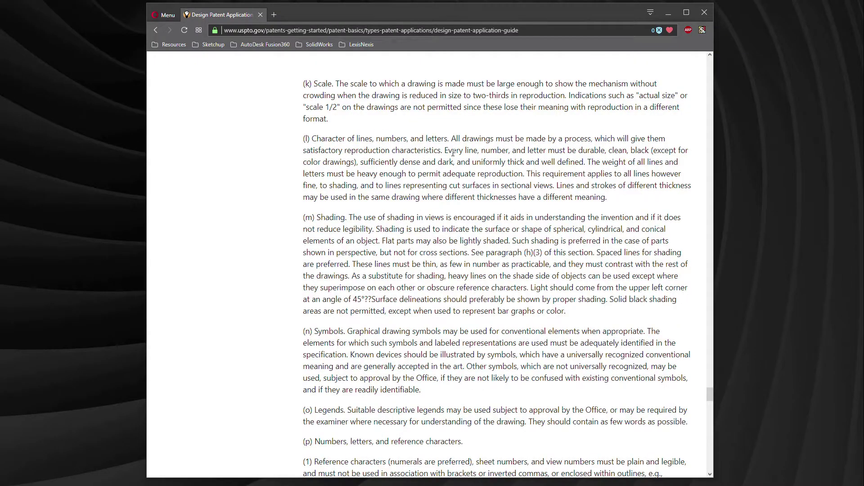
drag(653, 148, 649, 149)
key(alt+Tab)
key(ctrl+v)
key(Return)
Add the rule that the weight of all lines and letters must be heavy enough to permit adequate reproduction.
key(alt+Tab)
drag(588, 162, 526, 174)
key(alt+Tab)
key(ctrl+v)
key(Return)
Add the sentence applying the line requirement to fine lines, shading, and cut surfaces in sectional views.
key(alt+Tab)
key(ctrl+c)
key(alt+Tab)
key(ctrl+v)
Add the title "Shading" from paragraph (m) of the guide as a bold heading after the line rules.
key(alt+Tab)
click(562, 210)
key(alt+Tab)
key(ctrl+v)
key(Return)
Add the rule encouraging shading in views when it aids understanding and does not reduce legibility.
key(alt+Tab)
mouse_move(349, 218)
mouse_down()
mouse_move(381, 241)
mouse_move(485, 252)
mouse_up()
key(ctrl+c)
key(alt+Tab)
key(ctrl+v)
Add the rules on shading spherical, cylindrical, and conical surfaces and on lightly shading flat parts shown in perspective.
key(alt+Tab)
key(ctrl+c)
key(alt+Tab)
key(ctrl+v)
key(alt+Tab)
key(ctrl+c)
key(alt+Tab)
key(ctrl+v)
Add the exception "but not for cross sections. See paragraph (h)(3)" in parentheses after the perspective shading rule.
drag(381, 252, 543, 253)
text(()
key(alt+Tab)
key(ctrl+c)
key(alt+Tab)
key(ctrl+v)
Add the asterisk-marked rule preferring thin, spaced shading lines that contrast with the rest of the drawings.
key(alt+Tab)
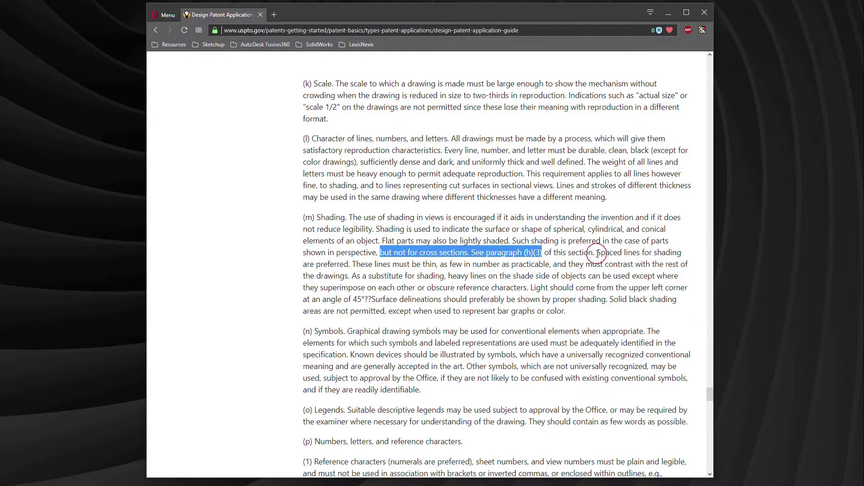
drag(597, 252, 349, 276)
key(alt+Tab)
Add the rule that light should come from the upper left corner at an angle of 45° to the shading notes.
key(alt+Tab)
scroll(432, 308, down, 2)
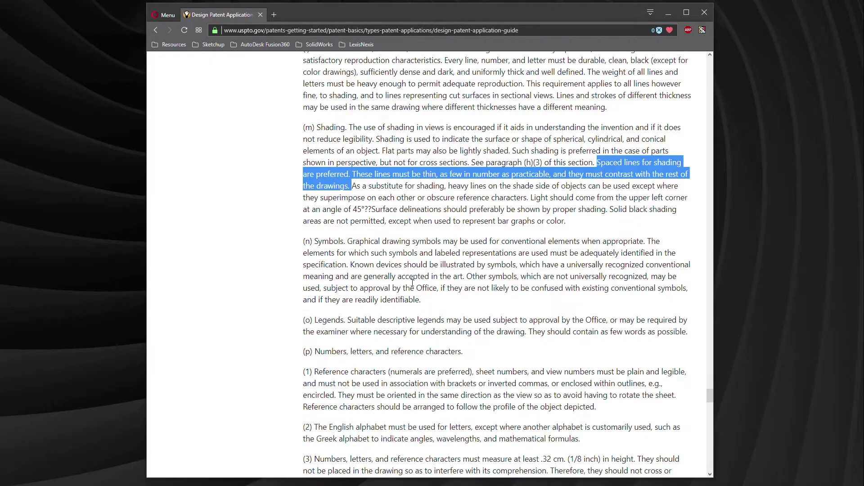
drag(530, 198, 368, 209)
key(alt+Tab)
key(ctrl+v)
Add "Solid black shading areas are not permitted" as the last shading rule, leaving out the bar graph exception.
key(alt+Tab)
drag(610, 209, 385, 222)
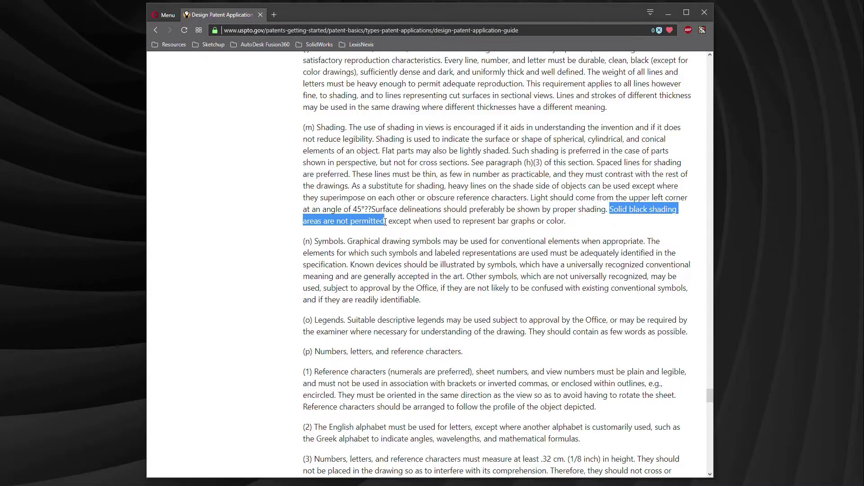
key(alt+Tab)
key(ctrl+v)
Highlight the guide's paragraphs (n) to (p), and add "Reference characters" from item (1) as a bold heading in the notes.
scroll(486, 303, down, 3)
click(437, 393)
key(alt+Tab)
drag(312, 242, 463, 352)
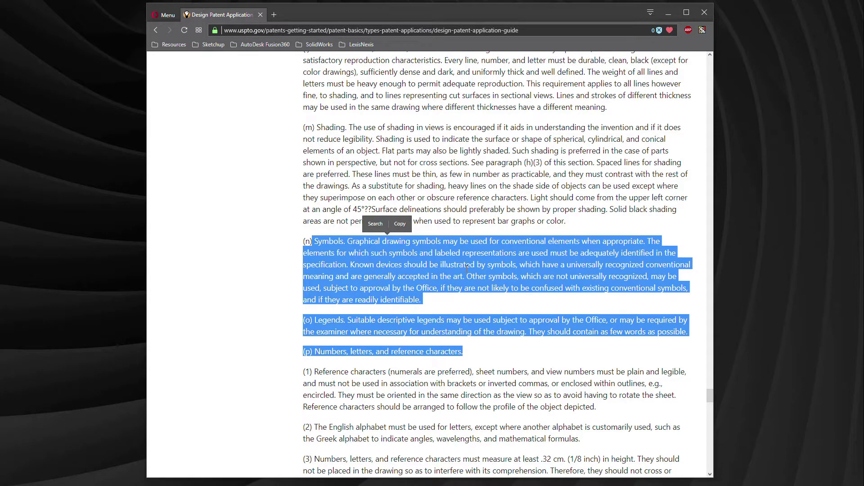
scroll(468, 255, down, 4)
drag(314, 192, 386, 191)
key(ctrl+c)
key(alt+Tab)
key(ctrl+v)
Add the rule on plain and legible sheet and view numbers, followed by the remark "(Means just use plain numbers)".
key(alt+Tab)
drag(476, 194, 337, 215)
key(ctrl+c)
key(alt+Tab)
key(ctrl+v)
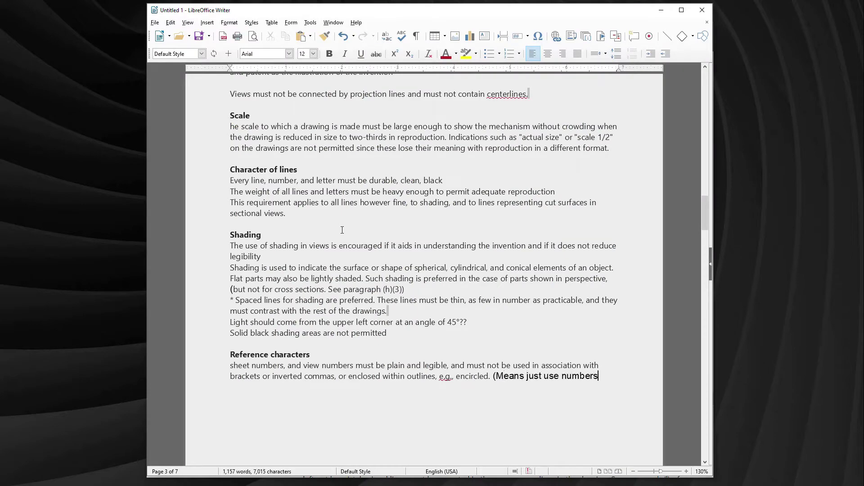
Add the rule on using the English alphabet for letters, with the exception for customary alphabets such as Greek on its own line.
key(alt+Tab)
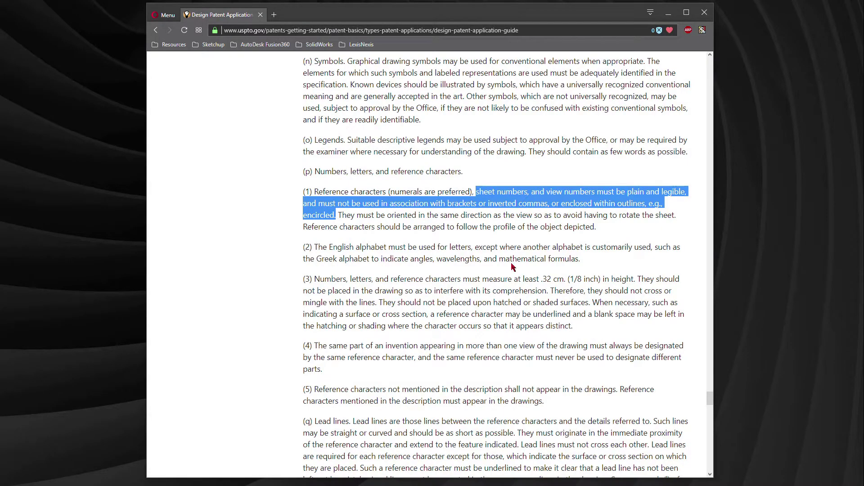
drag(329, 247, 473, 248)
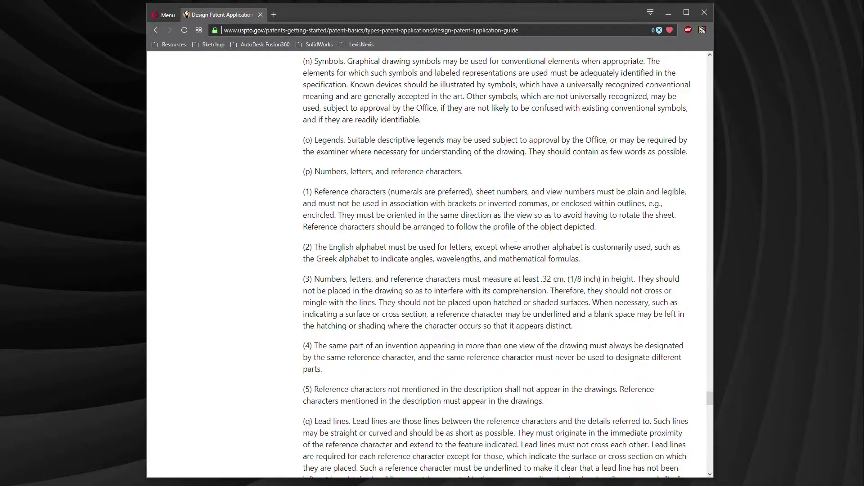
drag(553, 247, 578, 259)
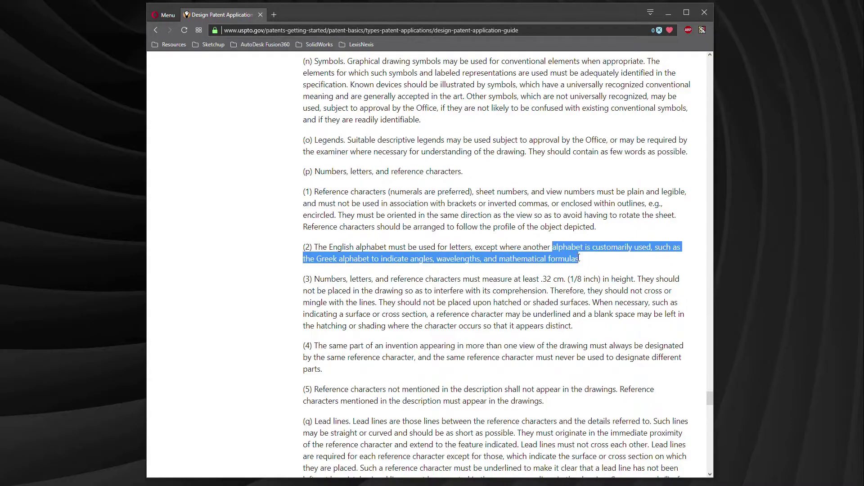
key(ctrl+c)
key(alt+Tab)
key(ctrl+v)
key(Return)
key(alt+Tab)
key(alt+Tab)
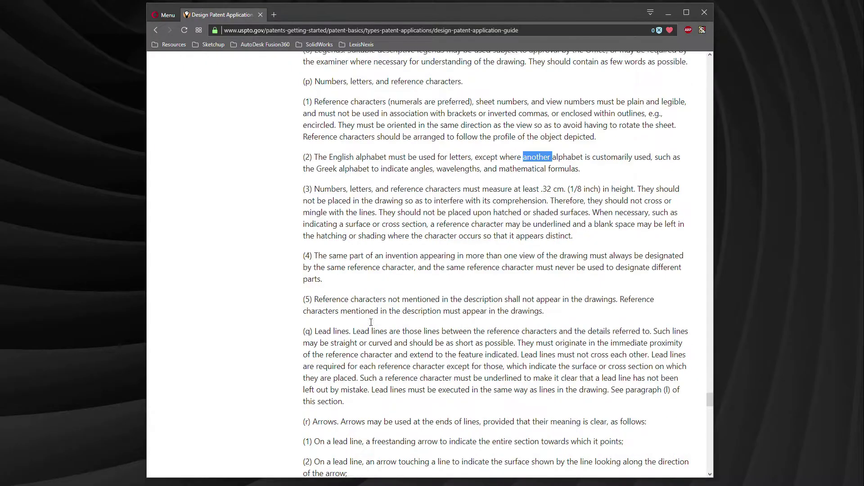
Add the asterisk-marked minimum character height rule of .32 cm. (1/8 inch), followed by "(Means use at least a 9pt font size)".
scroll(635, 145, down, 1)
key(ctrl+c)
key(alt+Tab)
key(ctrl+v)
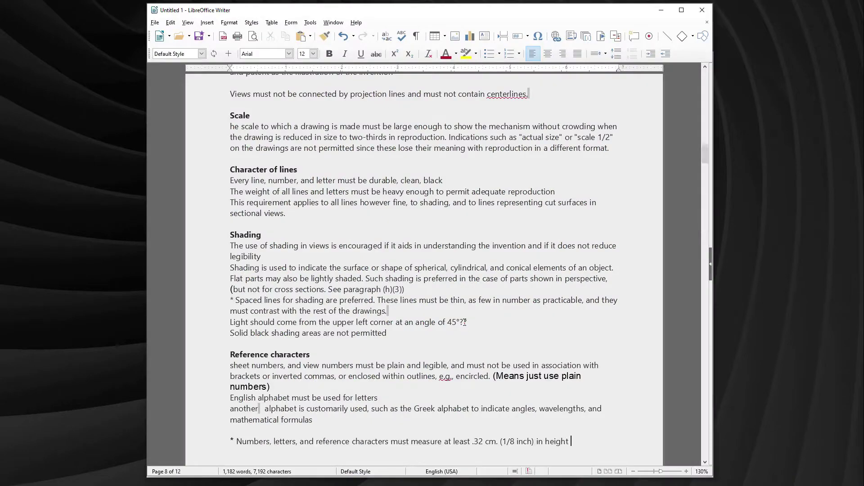
text(size))
key(Return)
Add the asterisk-marked rule against characters interfering with the drawing's comprehension, followed by the remark "(Means no overlap)".
text(*)
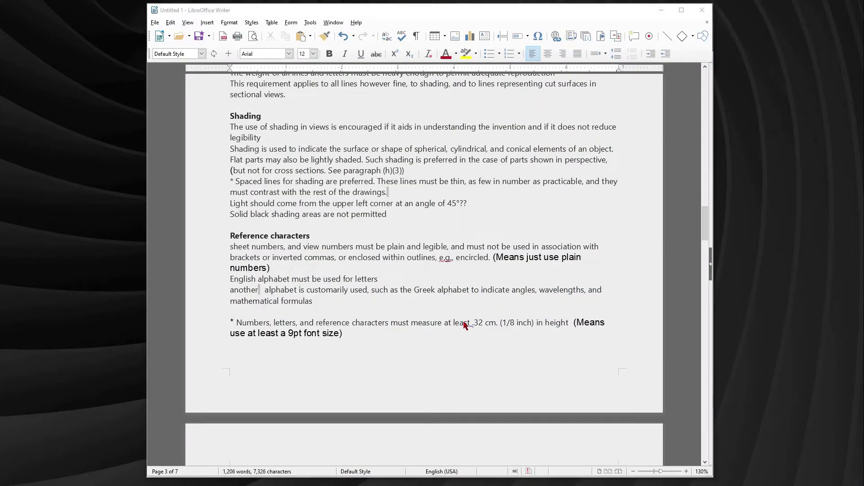
key(alt+Tab)
drag(768, 143, 347, 154)
key(ctrl+c)
key(alt+Tab)
key(ctrl+v)
text((Mea)
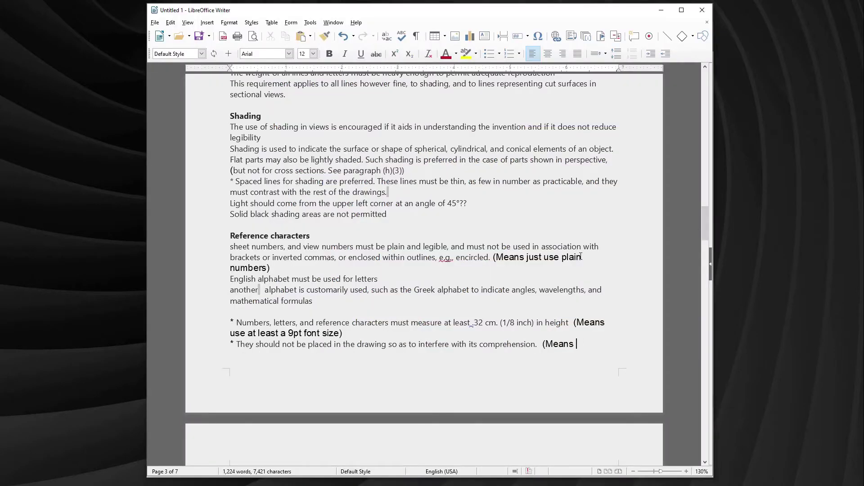
text(ns no overlap))
key(Return)
Add the asterisk-marked rule that characters should not cross or mingle with the lines, followed by "(Means no overlap)".
key(alt+Tab)
mouse_move(589, 154)
mouse_down()
mouse_move(375, 166)
mouse_move(590, 166)
mouse_move(576, 190)
mouse_up()
key(ctrl+c)
key(alt+Tab)
click(330, 239)
Add the asterisk-marked rule against placing characters upon hatched or shaded surfaces, followed by "(Means no overlap)".
key(alt+Tab)
key(ctrl+c)
key(alt+Tab)
text())
key(Return)
Add the asterisk-marked rule on underlining reference characters and leaving blank space in hatching, followed by "(Will explain this in another video)".
text(*)
key(alt+Tab)
key(ctrl+c)
key(alt+Tab)
key(ctrl+v)
text((Will e)
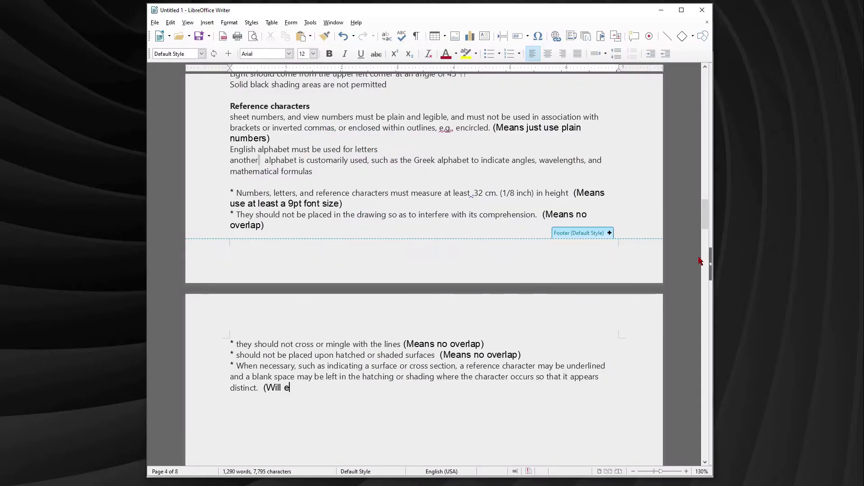
Add the asterisk-marked rule that the same part in multiple views must always be designated by the same reference character.
key(alt+Tab)
drag(318, 211, 542, 267)
key(ctrl+c)
key(alt+Tab)
key(Return)
text(*)
key(ctrl+v)
Add the rule excluding undescribed reference characters, with "(Means if you're going to mention it in the description then you must have a drawing for it.)".
key(alt+Tab)
key(ctrl+c)
key(alt+Tab)
key(ctrl+v)
Add the asterisk-marked rule that described reference characters must appear in drawings, with a remark that anything drawn must have a description.
key(Return)
text(*)
key(alt+Tab)
key(ctrl+c)
key(alt+Tab)
key(ctrl+v)
scroll(523, 397, down, 3)
text((Means if you're)
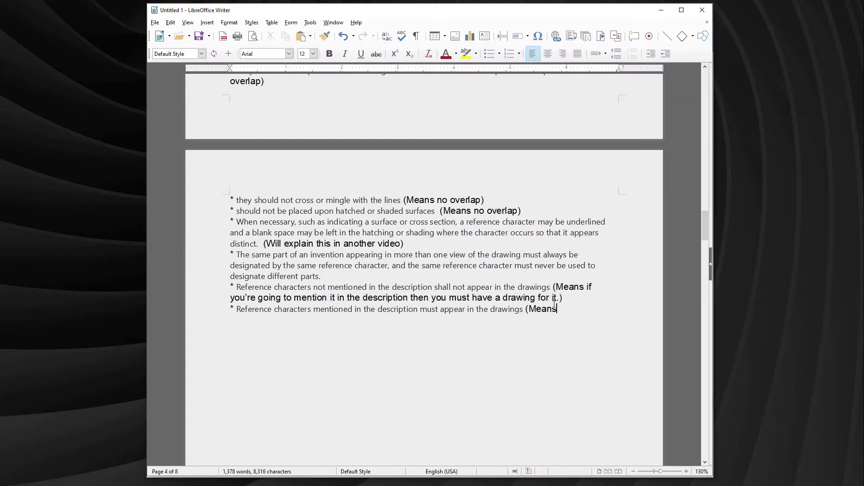
text(escription for it.))
key(Return)
key(Return)
Start a Lead lines section with its heading and the definition of lines between the reference characters and the details referred to.
key(alt+Tab)
drag(314, 287, 648, 310)
key(ctrl+c)
key(alt+Tab)
key(ctrl+v)
key(alt+Tab)
key(ctrl+c)
key(alt+Tab)
key(ctrl+v)
key(Return)
Add the rule that lead lines may be straight or curved and should be as short as possible.
key(alt+Tab)
key(ctrl+c)
key(alt+Tab)
key(ctrl+v)
key(Return)
Add the rule that lead lines must originate close to the reference character and extend to the feature indicated.
key(alt+Tab)
key(ctrl+c)
key(alt+Tab)
key(ctrl+v)
key(Return)
key(alt+Tab)
key(ctrl+c)
key(alt+Tab)
key(ctrl+v)
key(Return)
Add the rule that lead lines must not cross each other, followed by "(Means no overlap)".
key(alt+Tab)
drag(521, 310, 359, 334)
key(ctrl+c)
key(alt+Tab)
key(ctrl+v)
text((Means no overlap))
key(Return)
Add the rule on which reference characters require lead lines, followed by "(Will explain this in another video)".
key(alt+Tab)
key(ctrl+c)
key(alt+Tab)
text(overlap))
key(Return)
key(ctrl+v)
text(()
key(Return)
Add the rule that such a reference character must be underlined to show no lead line was left out by mistake.
key(alt+Tab)
key(ctrl+c)
key(alt+Tab)
key(ctrl+v)
drag(360, 333, 552, 345)
key(Return)
Add the rule on executing lead lines like drawing lines, with a remark on matching the object's orientation, ending "Will cover this in another video)".
key(alt+Tab)
key(ctrl+c)
key(alt+Tab)
scroll(464, 395, down, 3)
key(ctrl+v)
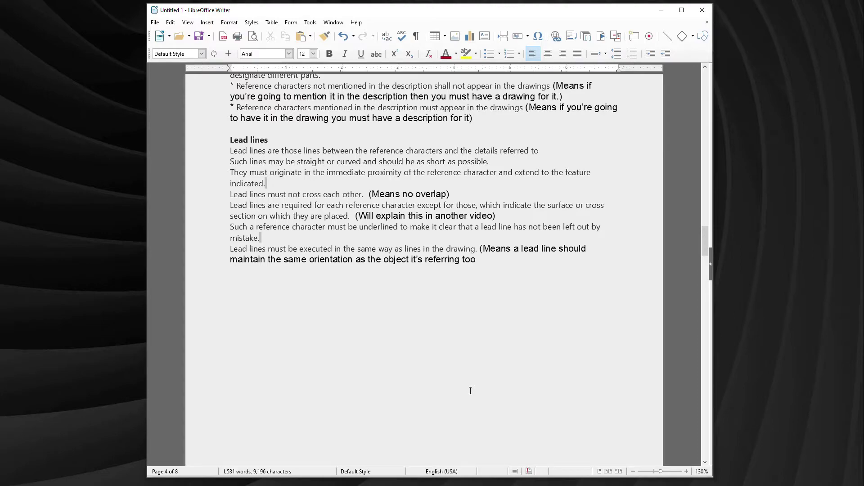
text(in another video))
key(Return)
key(Return)
Start a new section with the guide's Arrows heading in bold below the lead line rules.
key(alt+Tab)
scroll(478, 392, down, 3)
key(ctrl+c)
key(alt+Tab)
key(ctrl+v)
drag(313, 243, 645, 245)
double_click(253, 285)
key(ctrl+b)
Add the introductory rule that arrows may be used at the ends of lines, provided that their meaning is clear.
key(alt+Tab)
key(ctrl+c)
key(alt+Tab)
key(ctrl+v)
Add an indented, asterisk-marked item on a freestanding arrow on a lead line indicating the entire section towards which it points.
key(alt+Tab)
drag(314, 262, 491, 261)
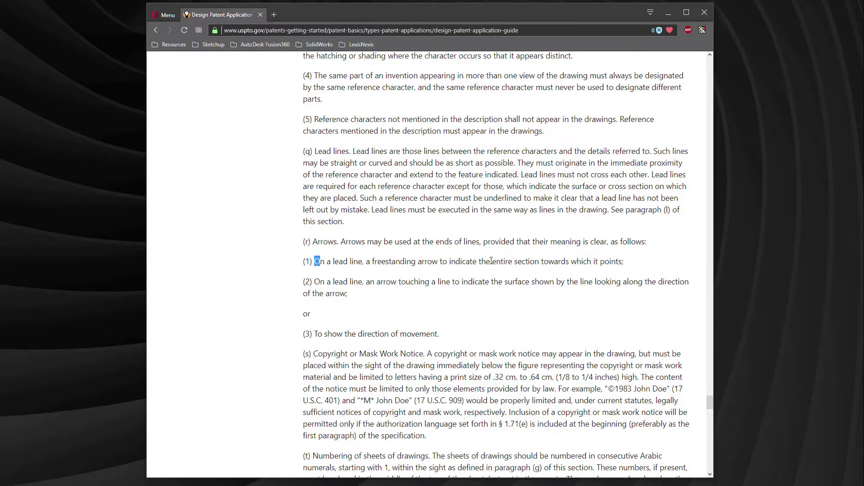
key(ctrl+c)
key(alt+Tab)
key(Return)
key(Tab)
text(*)
key(ctrl+v)
Add an indented, asterisk-marked item on an arrow touching a line to indicate the surface viewed along the arrow's direction.
key(alt+Tab)
drag(314, 282, 345, 294)
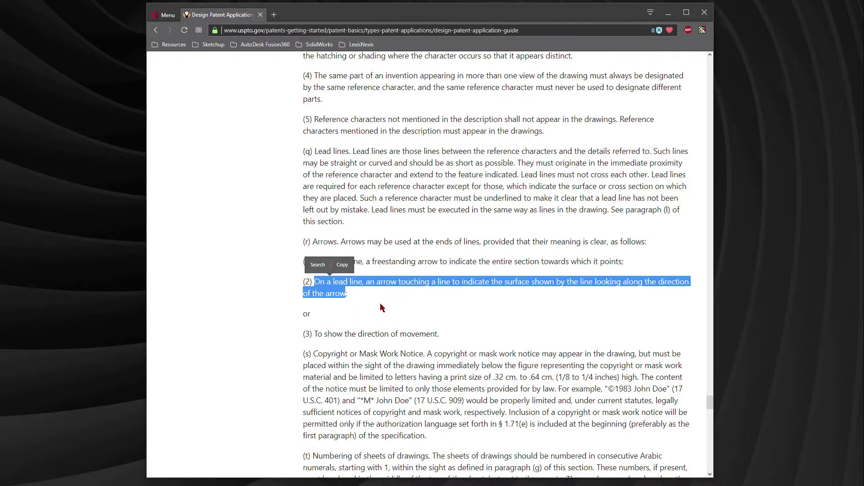
key(ctrl+c)
key(alt+Tab)
key(Return)
key(Tab)
text(*)
key(ctrl+v)
Add the third Arrows item, "To show the direction of movement", from the guide.
key(Tab)
click(406, 331)
key(Return)
key(alt+Tab)
drag(316, 334, 440, 334)
key(ctrl+c)
key(alt+Tab)
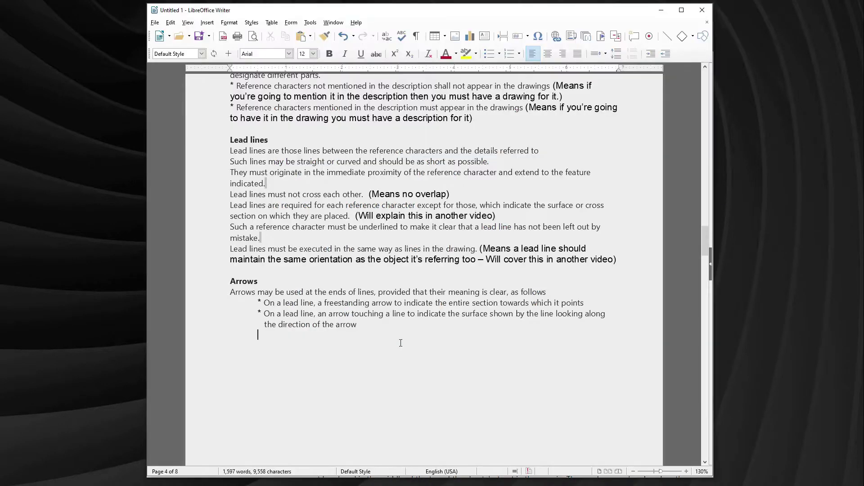
Pick out "Color drawings are not permitted" from the guide's 37 CFR 1.84 Standards for drawings for the notes.
key(alt+Tab)
scroll(401, 315, down, 2)
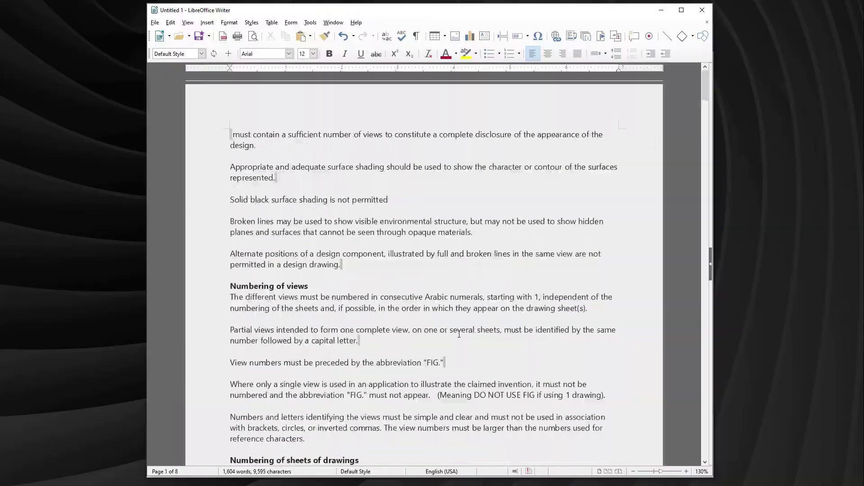
key(alt+Tab)
scroll(425, 278, up, 20)
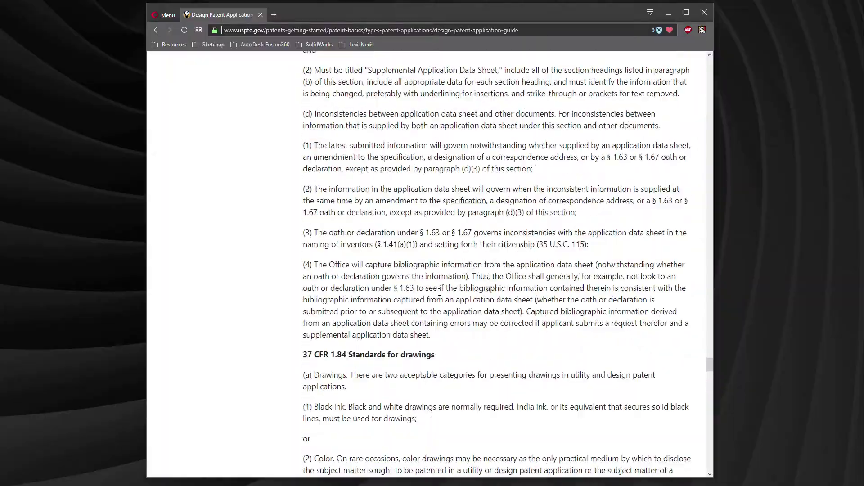
scroll(425, 278, down, 3)
key(alt+Tab)
scroll(441, 289, down, 10)
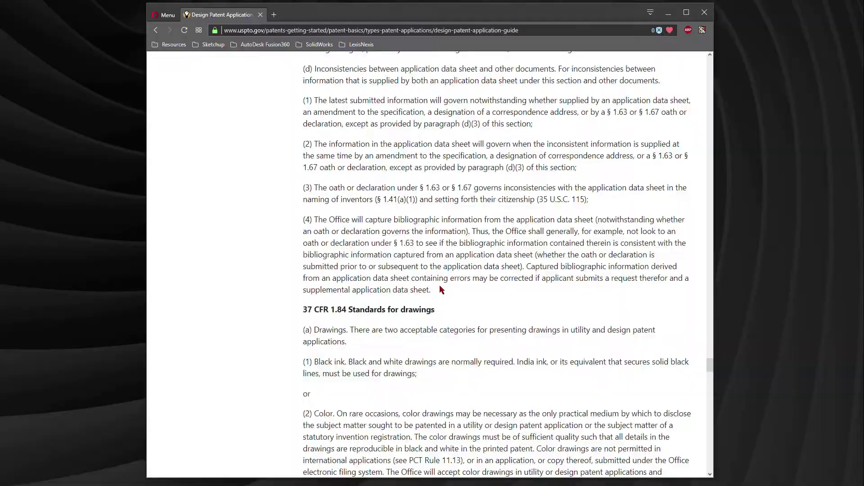
scroll(441, 290, down, 5)
drag(536, 224, 652, 223)
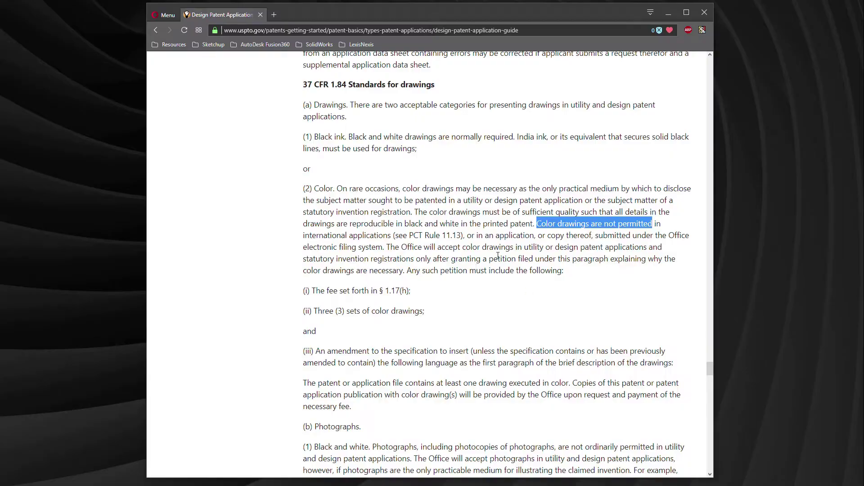
Review the guide's photograph, paper, shading and broken line rules, and look back through the compiled notes to their beginning.
scroll(498, 256, down, 12)
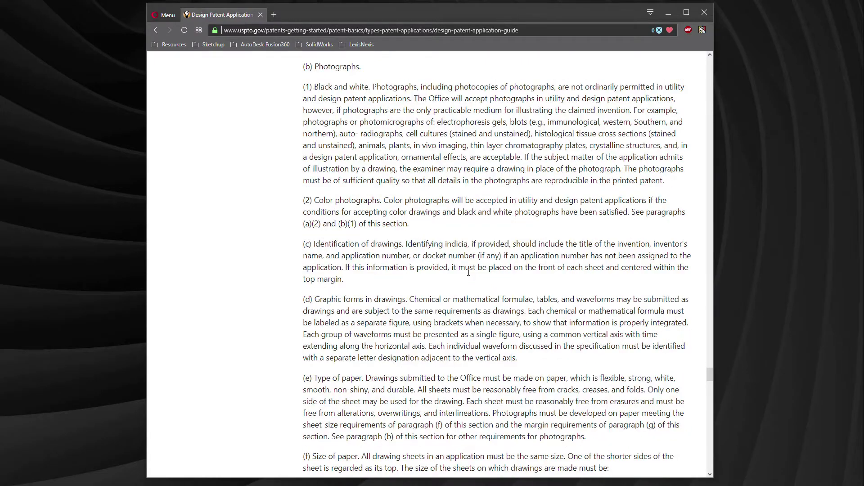
drag(303, 164, 535, 229)
click(481, 233)
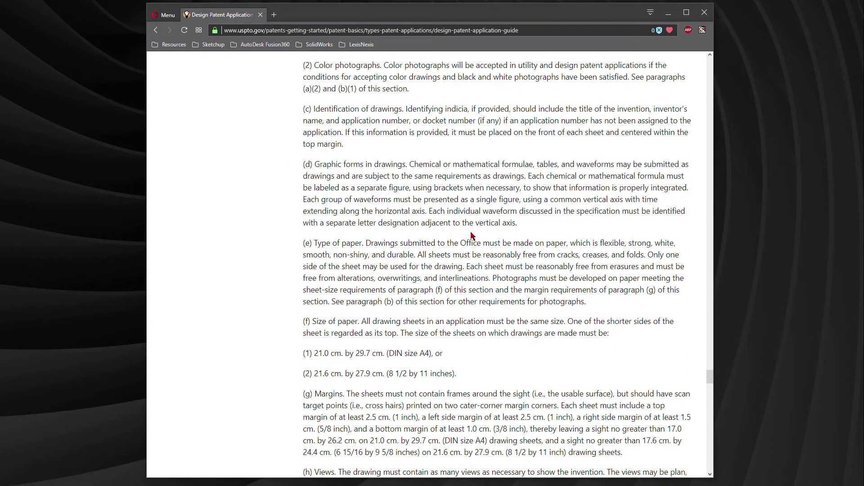
scroll(472, 234, up, 15)
scroll(464, 237, up, 20)
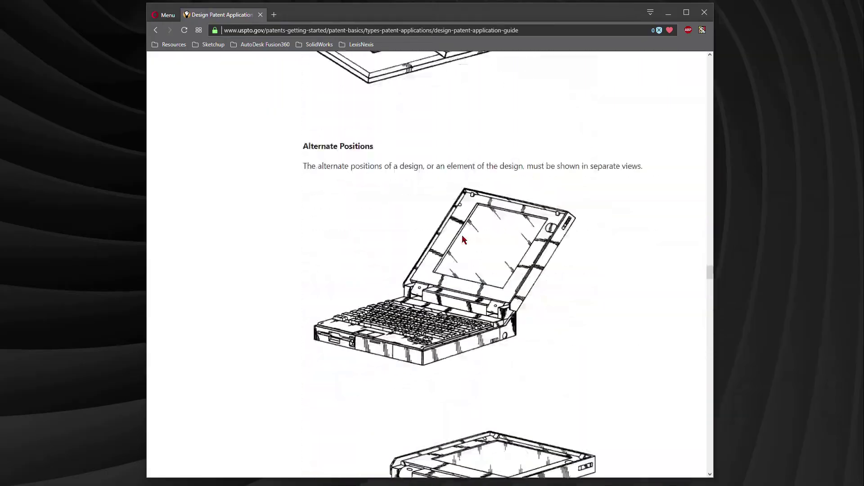
scroll(464, 240, up, 20)
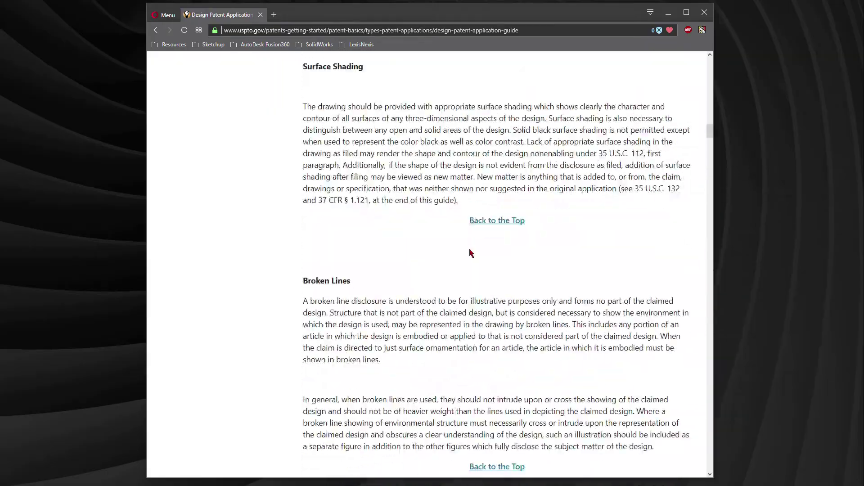
scroll(470, 256, up, 20)
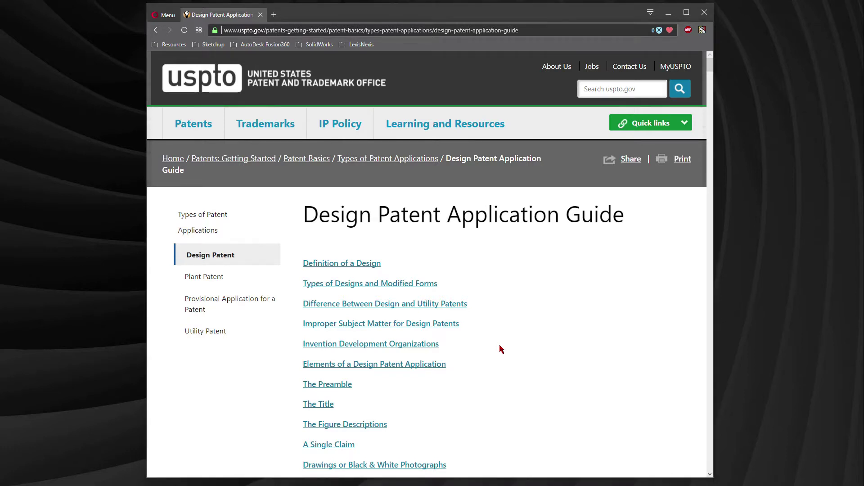
key(alt+Tab)
scroll(500, 345, up, 20)
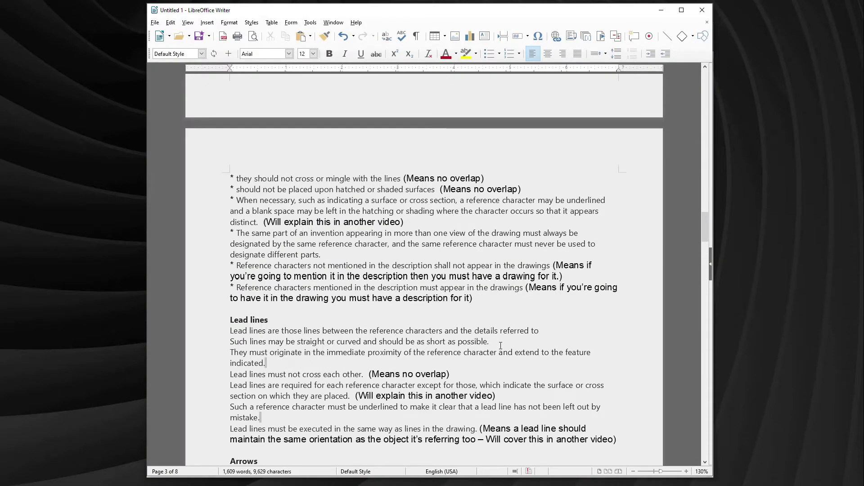
scroll(501, 345, up, 20)
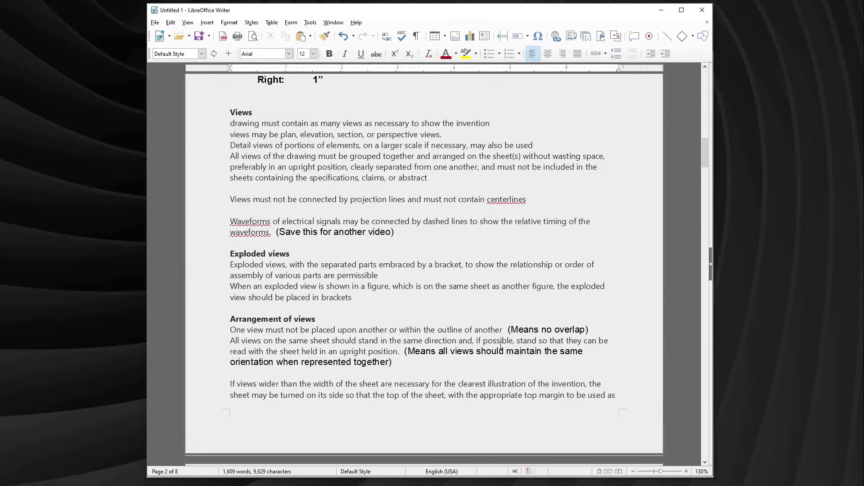
scroll(501, 345, up, 20)
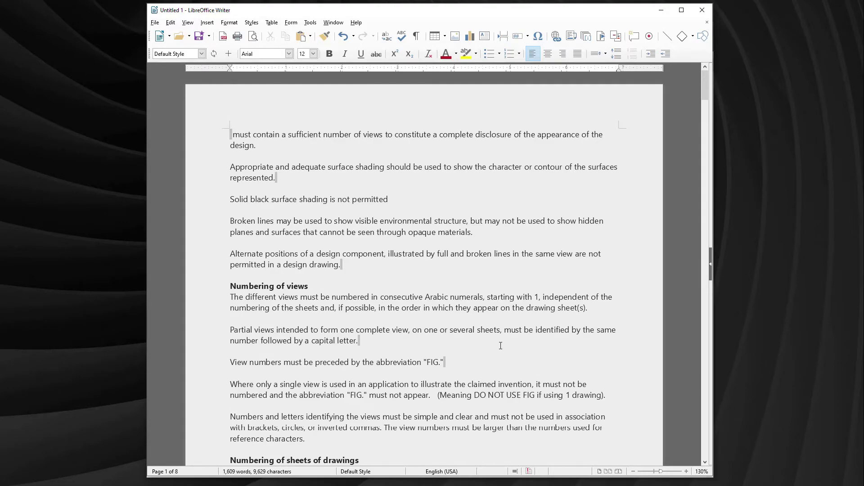
Move the Size of paper and Margins sections, including the industry note on 1” margins, to the beginning of the notes.
scroll(500, 346, down, 12)
drag(230, 160, 230, 199)
key(Delete)
scroll(238, 139, up, 20)
key(ctrl+y)
key(ctrl+y)
key(ctrl+y)
key(ctrl+y)
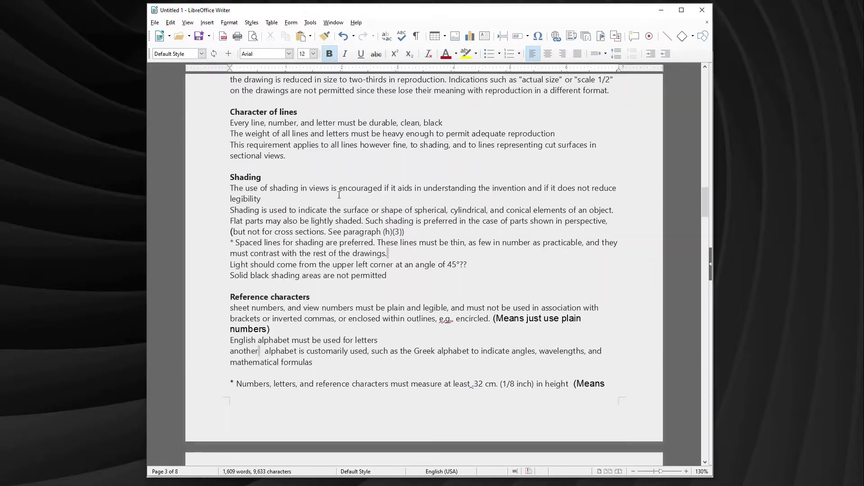
click(598, 381)
scroll(525, 341, up, 1)
scroll(525, 342, down, 10)
drag(231, 207, 366, 343)
Move "Color drawings are not permitted" directly below the 1” margin list.
drag(351, 426, 230, 426)
key(Delete)
scroll(517, 216, up, 20)
scroll(399, 255, down, 3)
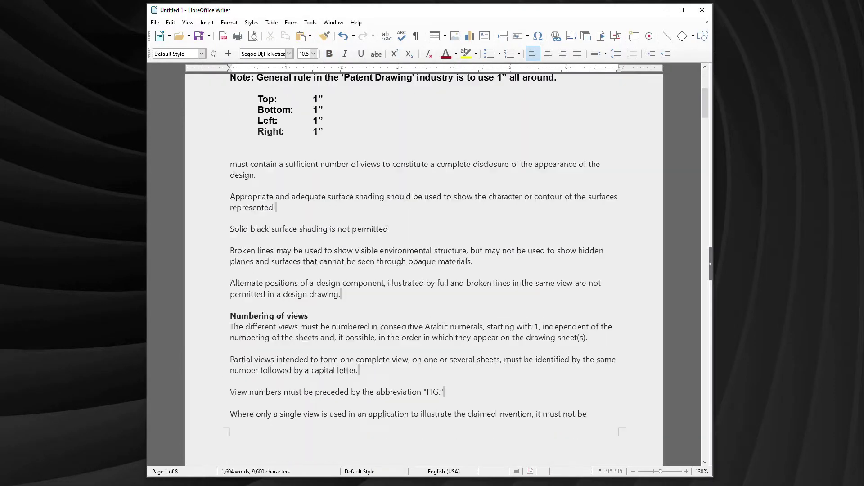
scroll(396, 215, down, 20)
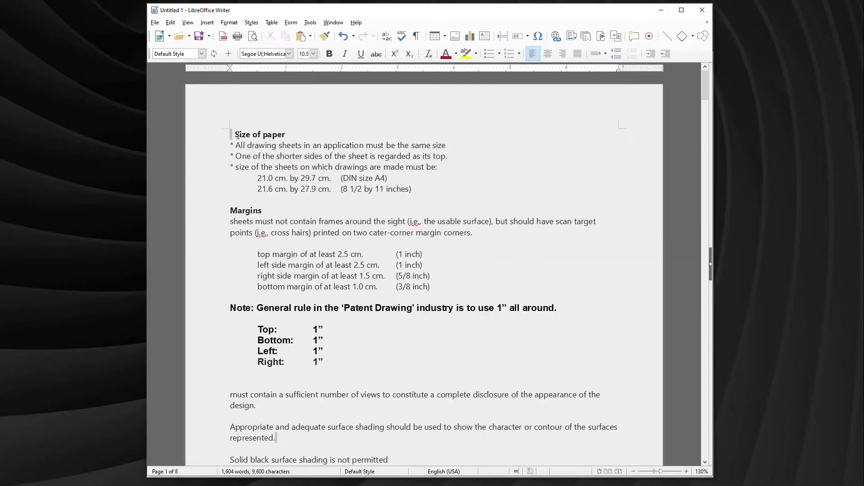
key(ctrl+y)
key(ctrl+y)
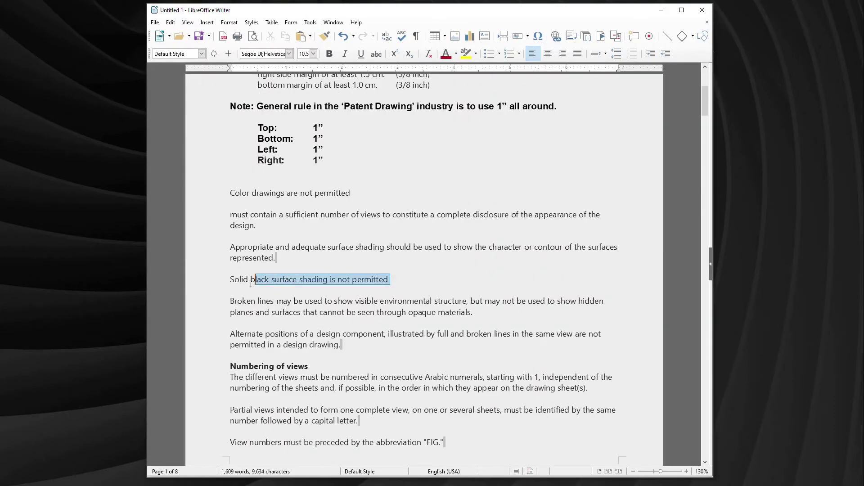
Move the whole Views section, including its waveforms rule, above Numbering of views.
scroll(304, 320, down, 20)
drag(230, 195, 418, 318)
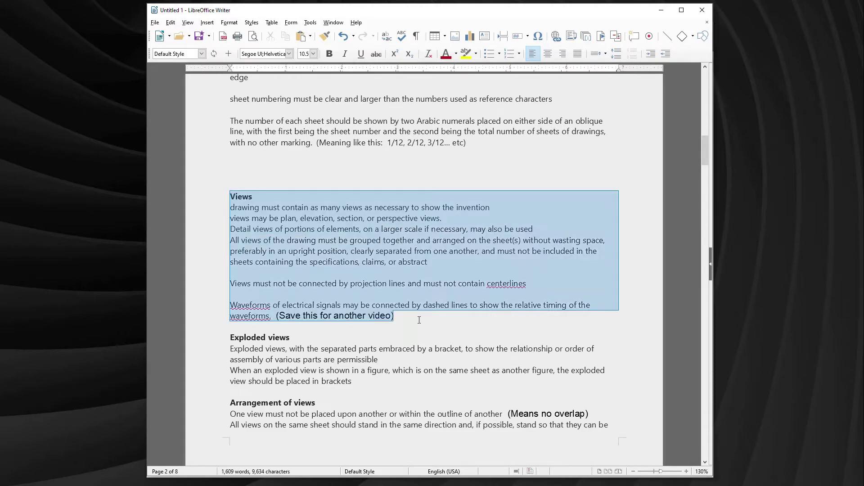
key(ctrl+x)
scroll(419, 306, up, 7)
key(ctrl+y)
key(ctrl+y)
key(ctrl+y)
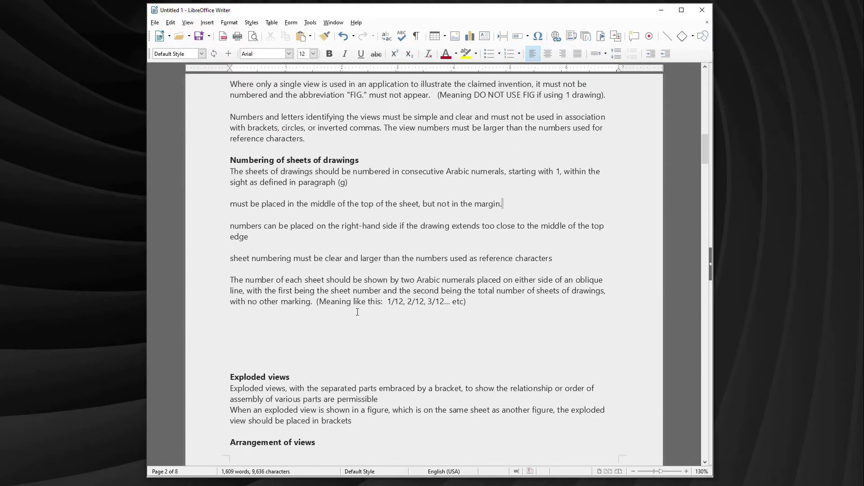
Move the Numbering of sheets of drawings section above Views, after the rule on alternate positions.
drag(230, 161, 467, 302)
key(ctrl+x)
scroll(491, 294, up, 18)
click(345, 450)
key(Return)
key(Return)
key(ctrl+v)
Move the Scale and Character of lines sections above Numbering of sheets of drawings.
scroll(369, 277, down, 18)
scroll(387, 287, down, 5)
drag(230, 177, 385, 279)
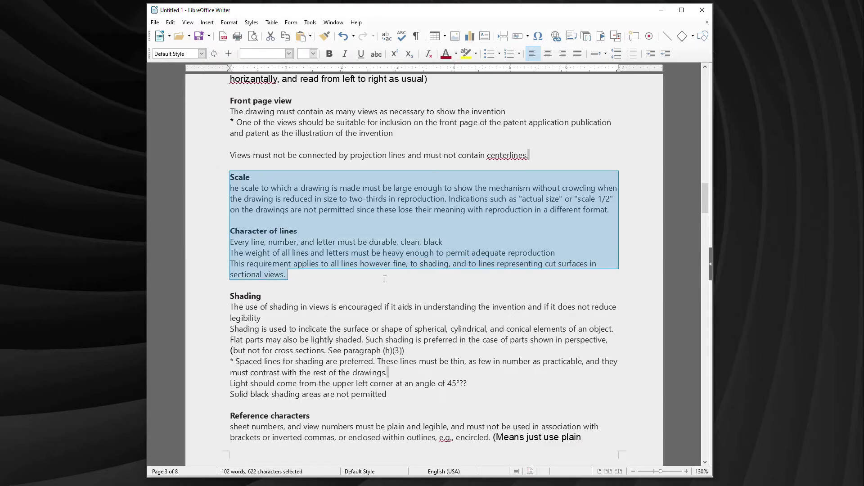
key(ctrl+y)
key(ctrl+y)
key(ctrl+y)
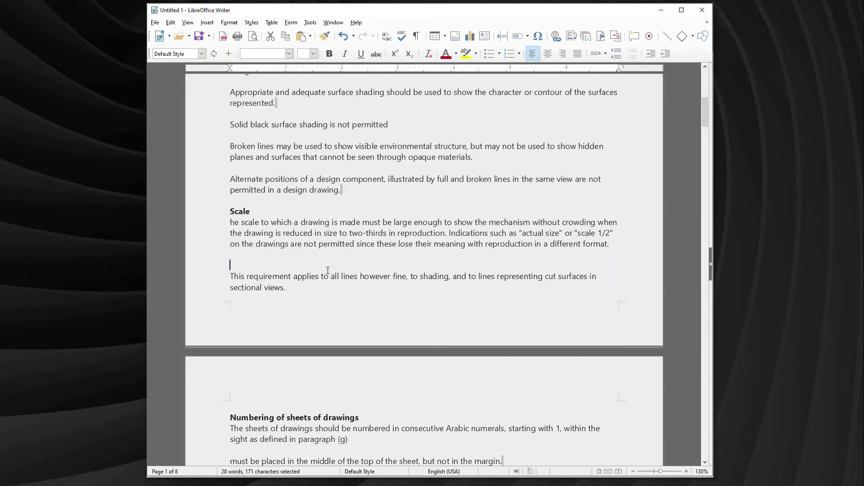
Move the Character of lines heading and its first two rules below "Color drawings are not permitted".
key(ctrl+y)
key(ctrl+y)
key(ctrl+y)
Move the rule "must contain a sufficient number of views" to the start of the Views section.
key(ctrl+y)
key(ctrl+y)
key(ctrl+y)
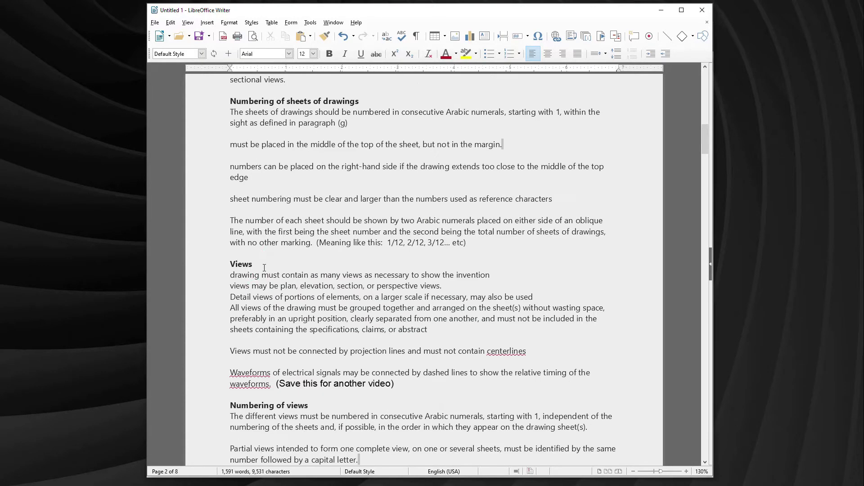
key(ctrl+y)
key(ctrl+y)
key(ctrl+y)
key(ctrl+y)
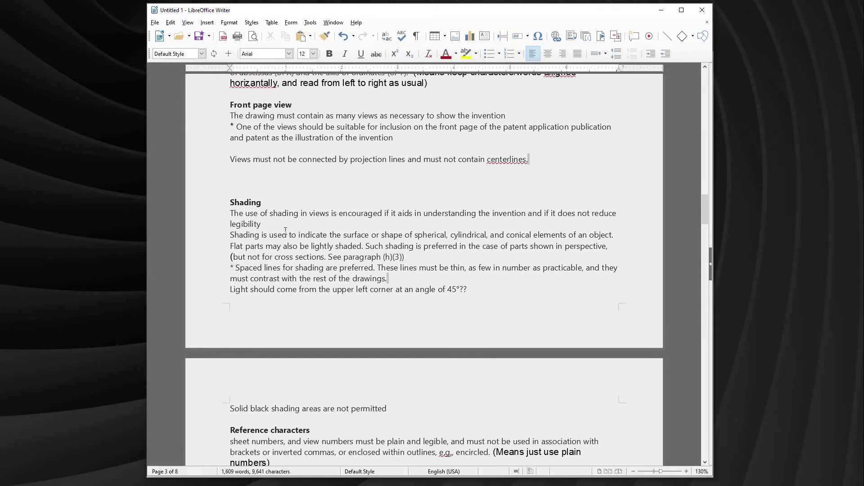
Move the Lead lines and Arrows sections above Scale and delete the surplus blank lines at the end of the notes.
key(ctrl+y)
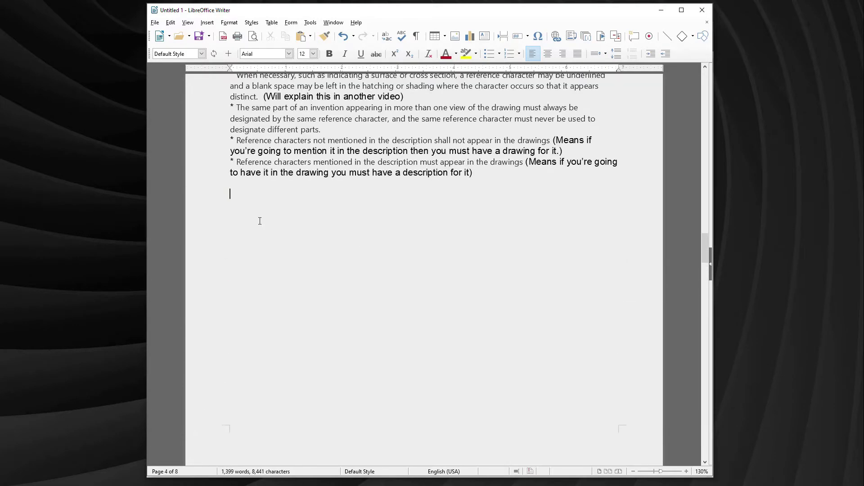
key(ctrl+y)
key(ctrl+y)
key(ctrl+y)
key(ctrl+y)
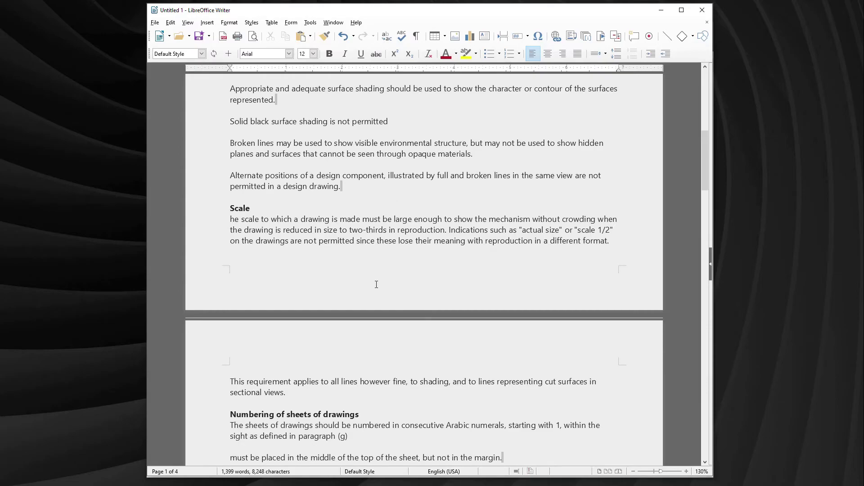
key(ctrl+y)
key(ctrl+y)
key(ctrl+y)
key(ctrl+y)
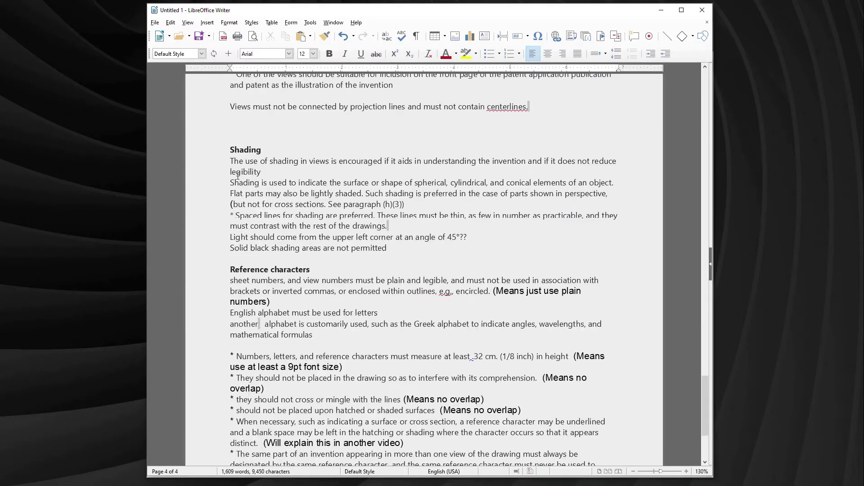
Move the Reference characters section with its annotated rules directly above Lead lines.
key(ctrl+y)
key(ctrl+y)
key(ctrl+y)
key(ctrl+y)
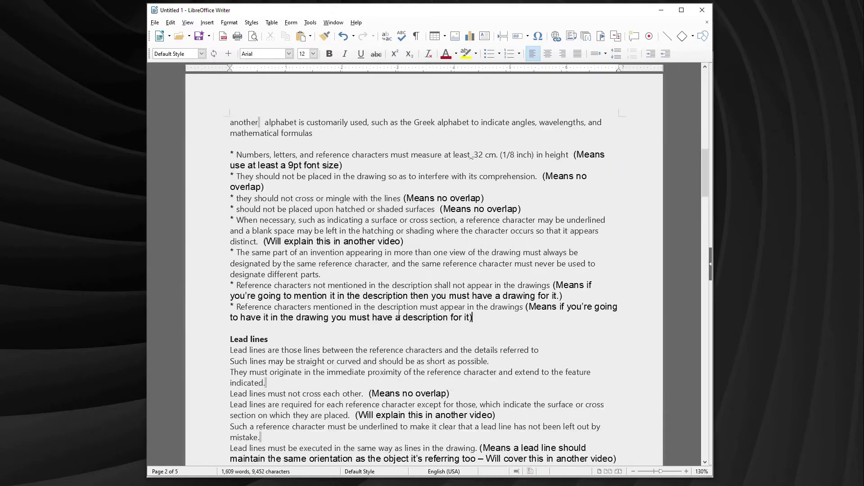
Move the Shading section above Reference characters, after the rule on alternate positions.
scroll(452, 292, down, 14)
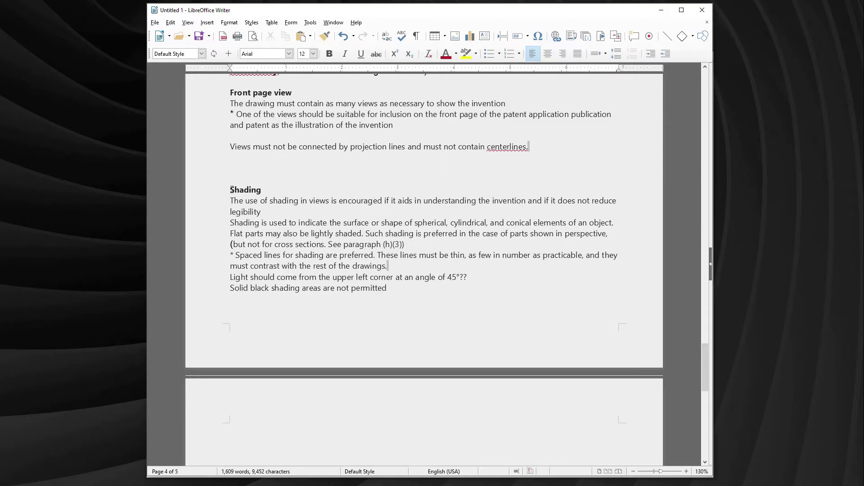
key(ctrl+y)
key(ctrl+y)
key(ctrl+y)
key(ctrl+y)
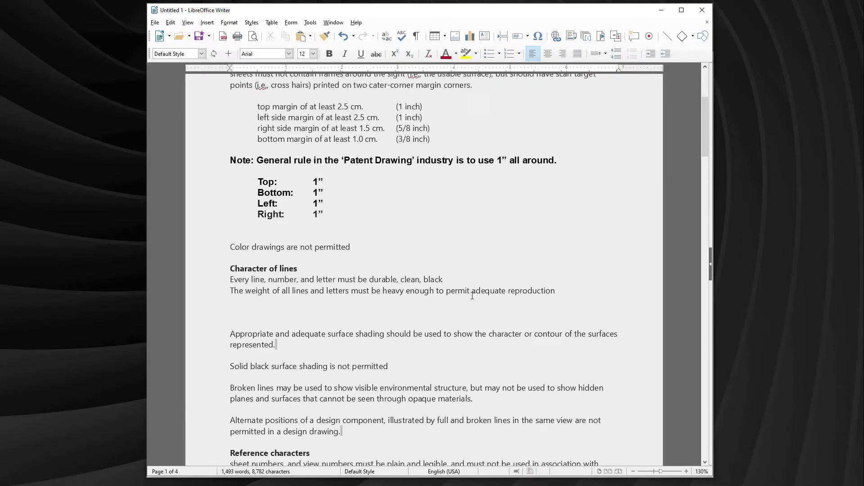
key(ctrl+y)
key(ctrl+y)
key(ctrl+y)
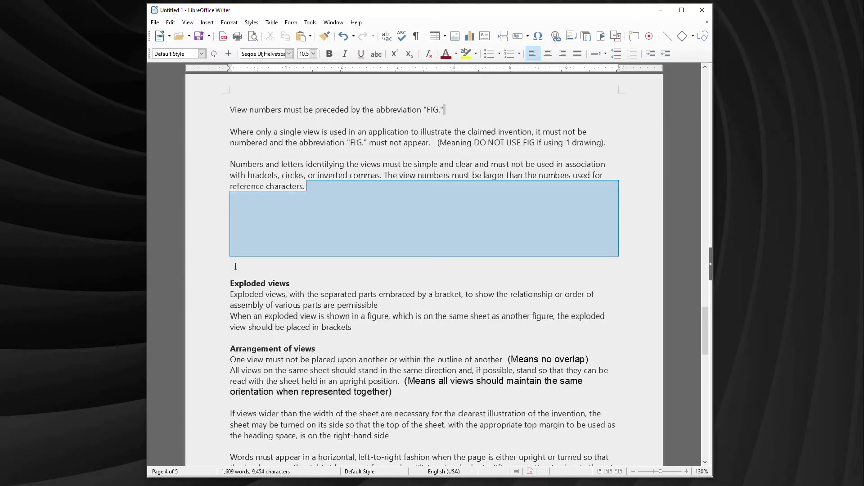
Delete the blank lines above Exploded views and move the Front page view section above the waveforms rule.
key(ctrl+y)
key(ctrl+y)
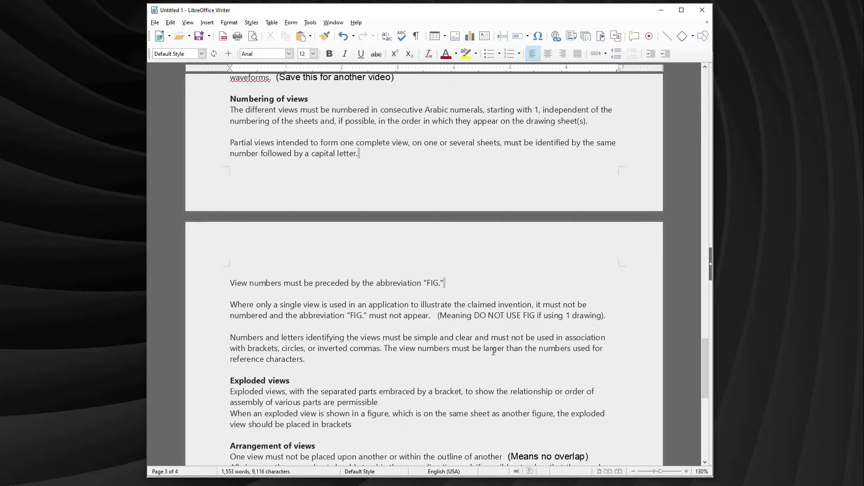
key(ctrl+z)
scroll(405, 301, down, 10)
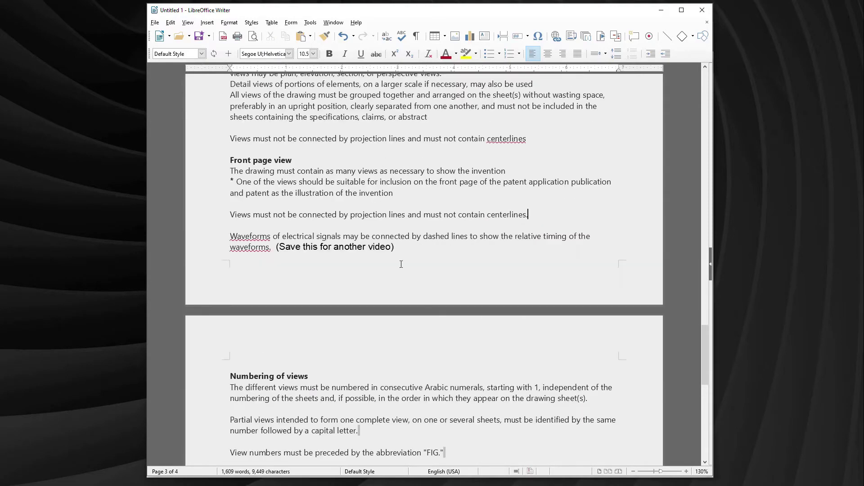
Delete the rule on waveforms of electrical signals together with its "Save this for another video" remark.
scroll(370, 302, down, 3)
drag(394, 379, 234, 358)
key(Delete)
scroll(558, 393, up, 20)
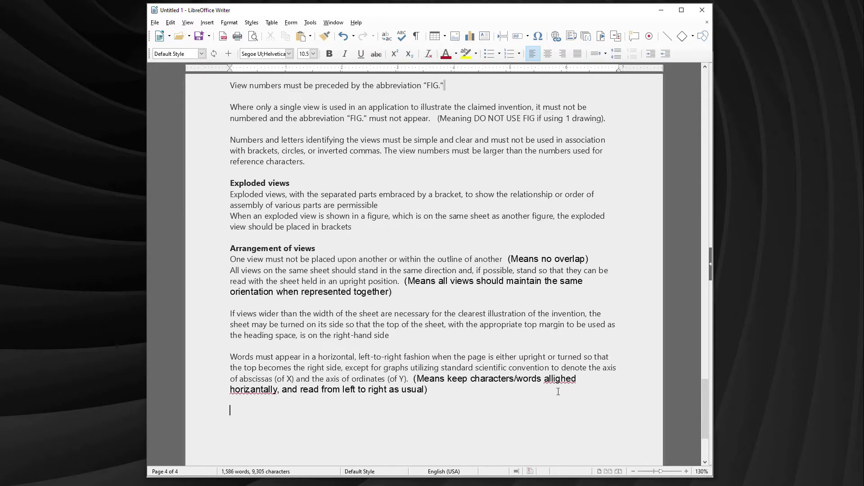
Delete the extra blank lines below the line weight rule and save the notes as Starnd_Drawing_Rules.odt.
scroll(558, 391, up, 20)
click(558, 210)
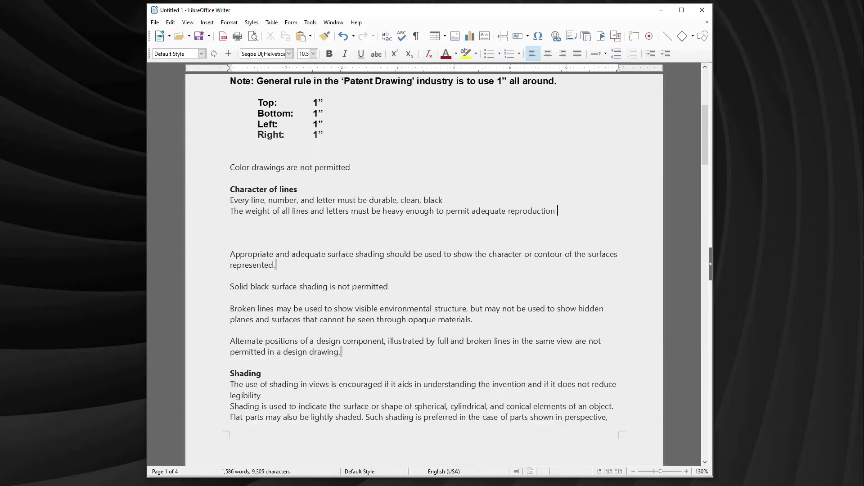
key(Delete)
key(Delete)
scroll(495, 252, up, 5)
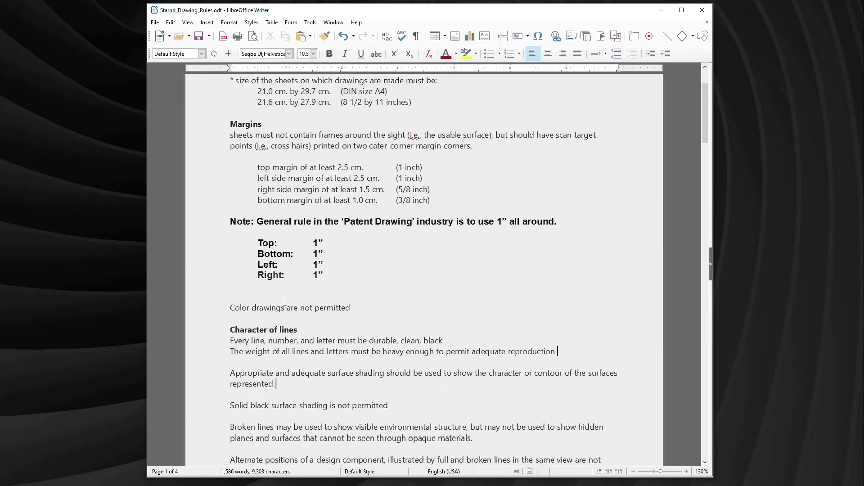
Move "Color drawings are not permitted" into Character of lines, between its first rule and the line weight rule.
click(285, 298)
key(BackSpace)
scroll(355, 300, down, 4)
drag(354, 184, 233, 185)
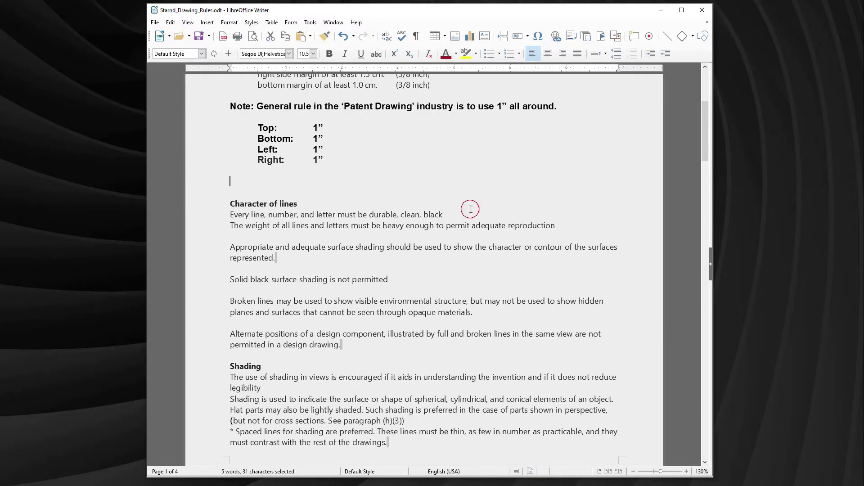
key(ctrl+z)
Join "Solid black surface shading is not permitted" to the end of the surface shading paragraph above it.
click(329, 271)
scroll(334, 271, down, 2)
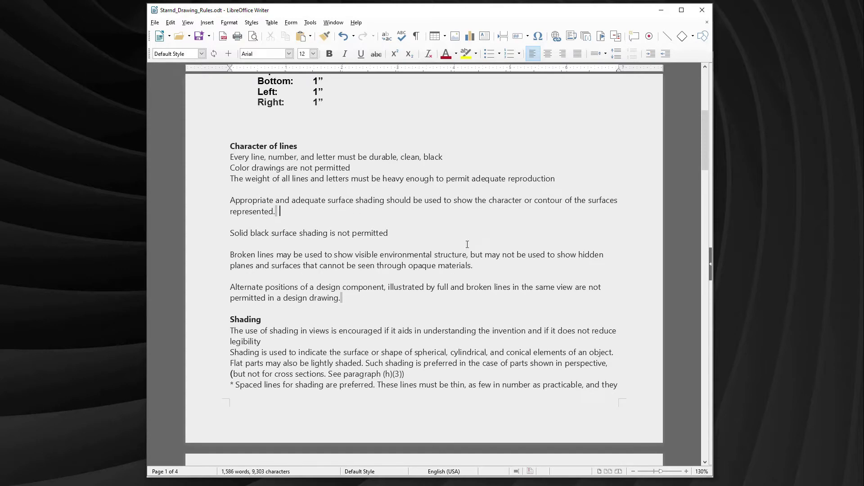
scroll(366, 288, down, 7)
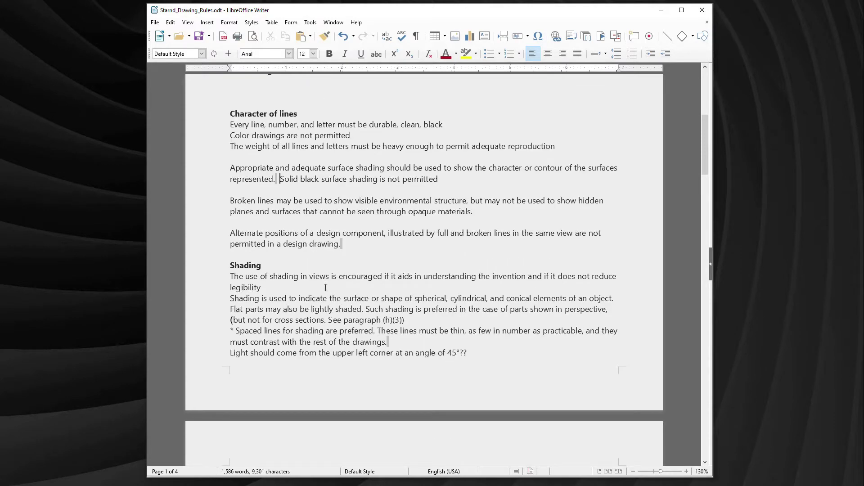
Remove the bold from the 1” margin list and delete the extra blank line above Character of lines.
key(ctrl+z)
key(ctrl+z)
scroll(408, 290, down, 12)
scroll(493, 149, up, 8)
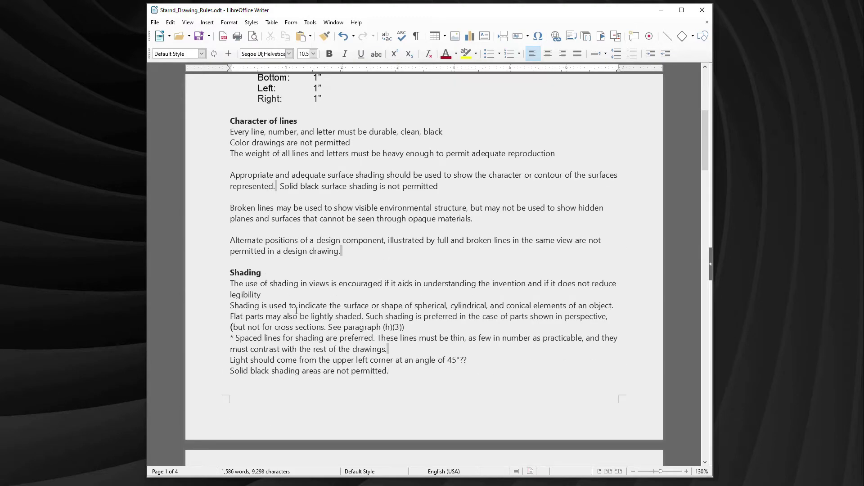
Delete the repeated rule about projection lines and centerlines under Front page view, along with its surplus blank lines.
scroll(328, 265, down, 19)
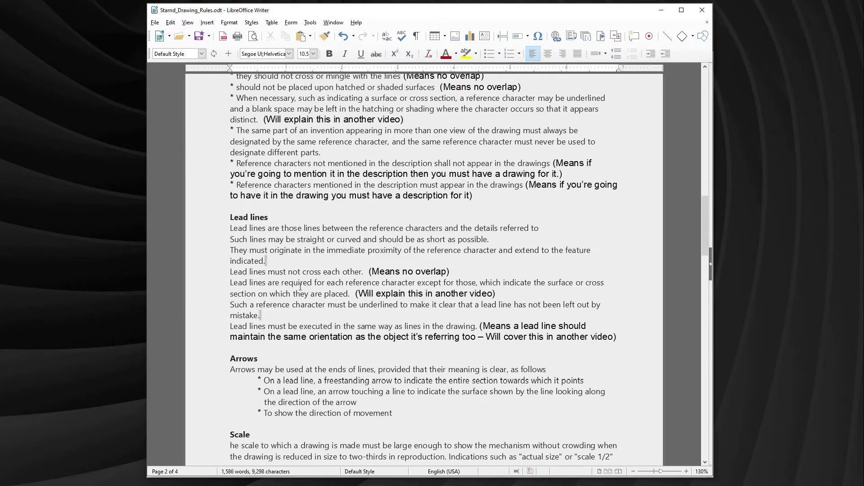
scroll(301, 286, down, 8)
drag(438, 314, 618, 344)
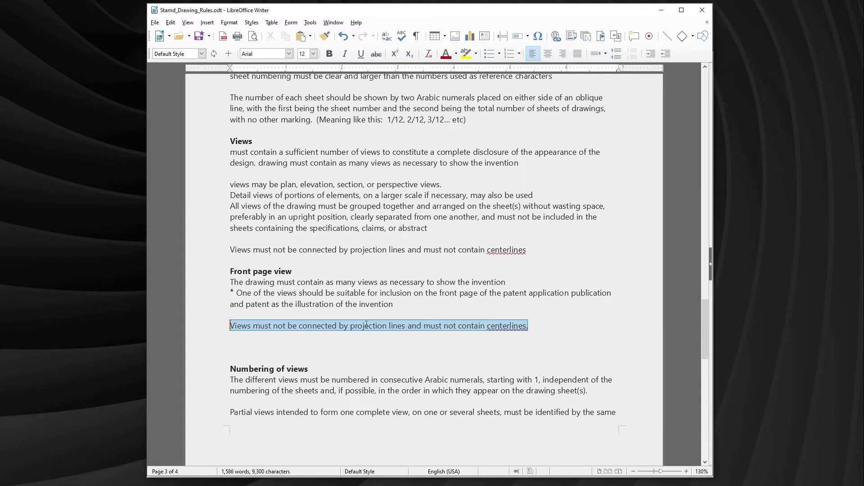
key(BackSpace)
key(BackSpace)
scroll(617, 343, down, 3)
Make the remark "(Meaning DO NOT USE FIG if using 1 drawing)" bold.
drag(438, 366, 606, 367)
key(ctrl+b)
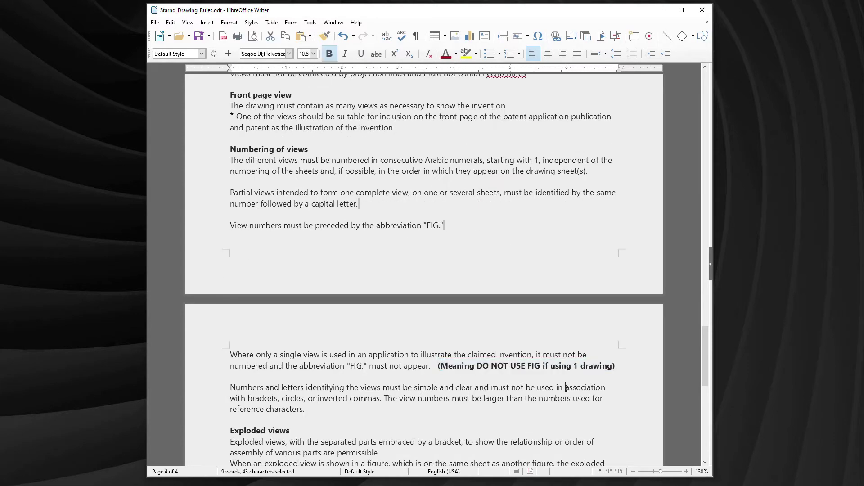
click(562, 387)
Set the text of the entire document to Arial at 10.5 pt.
scroll(539, 377, down, 3)
key(ctrl+a)
click(289, 53)
click(263, 65)
click(313, 53)
click(306, 85)
click(398, 187)
Add the bold title "DRAWING STANDARDS FOR DESIGN PATENTS" above Size of paper, followed by a blank line.
scroll(452, 388, up, 20)
key(ctrl+Home)
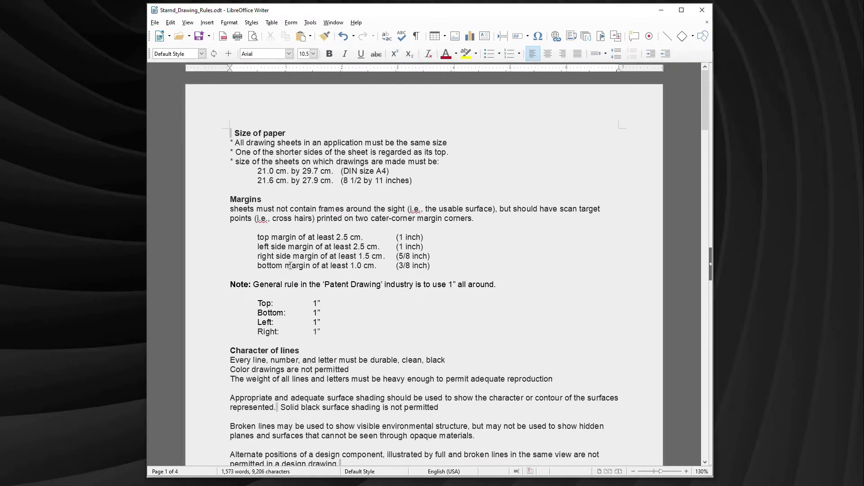
key(Return)
key(Return)
key(Up)
key(Up)
text(STANAR)
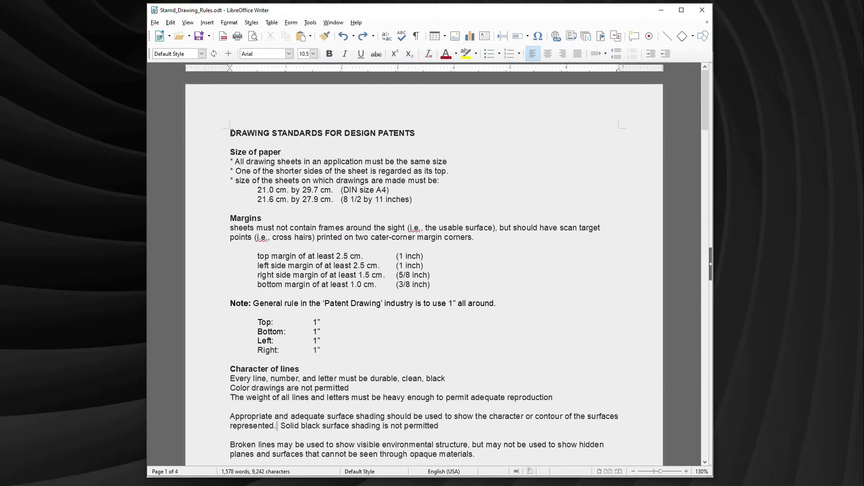
Underline the Size of paper and Margins headings.
scroll(423, 255, down, 3)
scroll(422, 254, up, 3)
triple_click(256, 152)
key(ctrl+u)
double_click(245, 219)
key(ctrl+u)
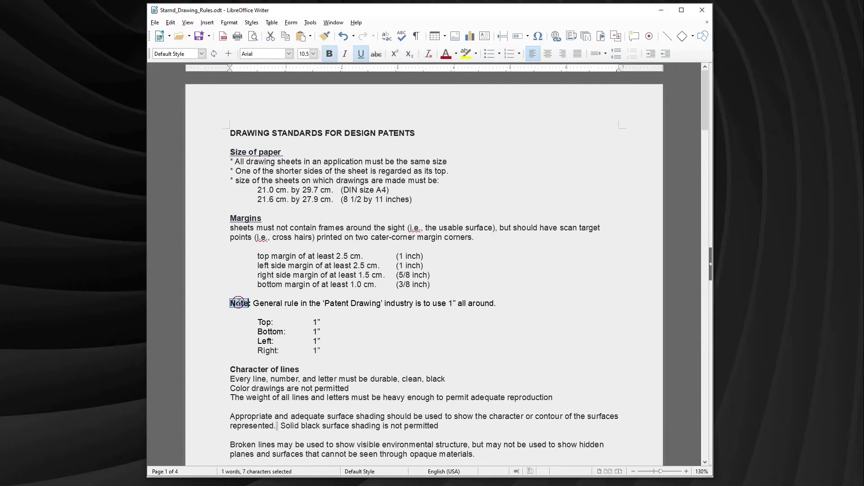
Underline the Note label and the section headings from Character of lines through Arrows.
double_click(239, 303)
key(ctrl+u)
triple_click(245, 329)
key(ctrl+u)
scroll(273, 315, down, 7)
triple_click(270, 237)
key(ctrl+u)
scroll(274, 270, down, 9)
triple_click(250, 291)
key(ctrl+u)
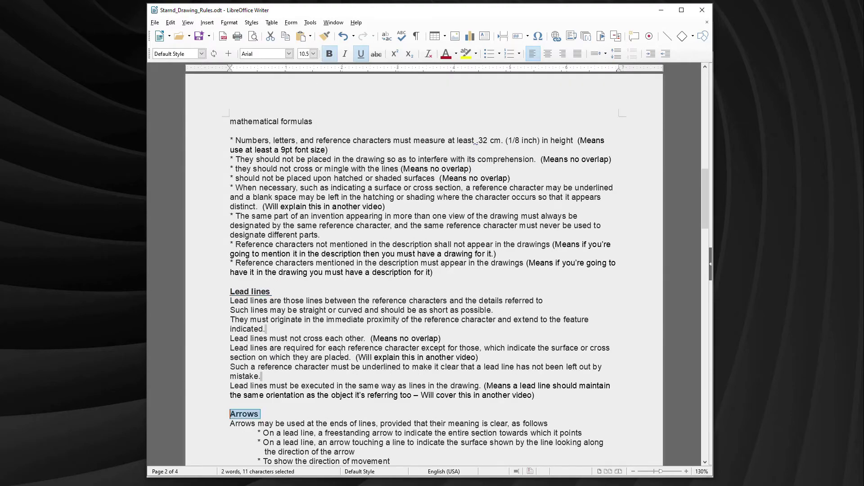
Underline the remaining section headings, from Scale through Arrangement of views.
key(BackSpace)
triple_click(288, 332)
key(ctrl+u)
scroll(288, 333, down, 7)
triple_click(242, 368)
key(ctrl+u)
scroll(245, 366, down, 4)
triple_click(263, 363)
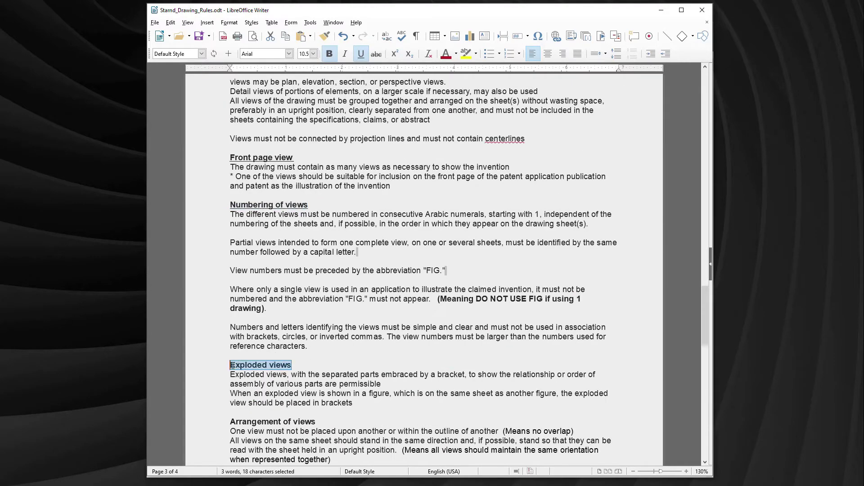
scroll(391, 306, up, 8)
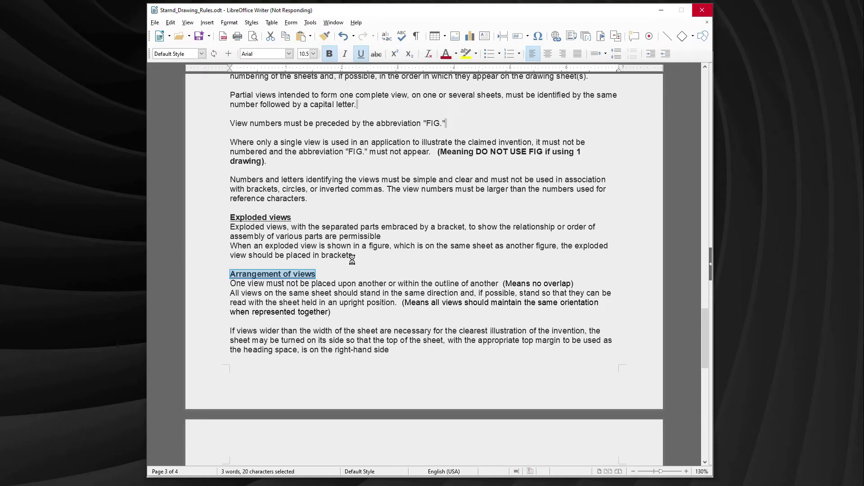
Remove the surplus blank lines between the rules under Numbering of sheets of drawings.
scroll(352, 260, up, 20)
click(376, 349)
key(Delete)
key(Down)
key(Down)
key(Delete)
key(Down)
key(Down)
key(Delete)
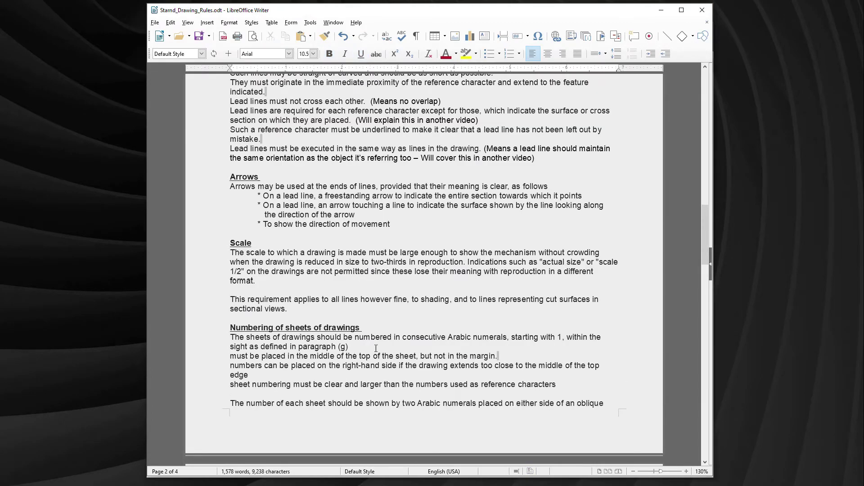
scroll(376, 348, down, 6)
scroll(369, 249, up, 15)
key(Delete)
scroll(514, 202, up, 15)
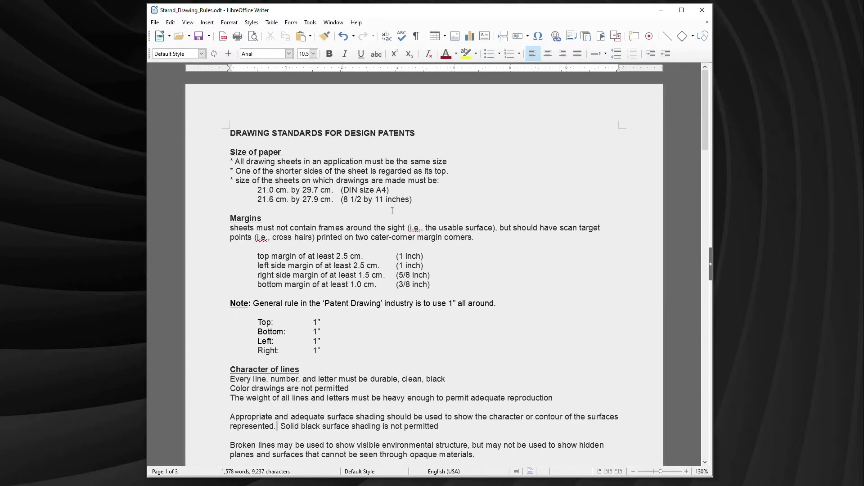
Add the millimetre equivalents: 210mm x 297mm and 216mm x 279mm for paper, 25mm, 25mm, 15mm, 10mm for margins, 25.4mm for each 1” margin.
text(297mm)
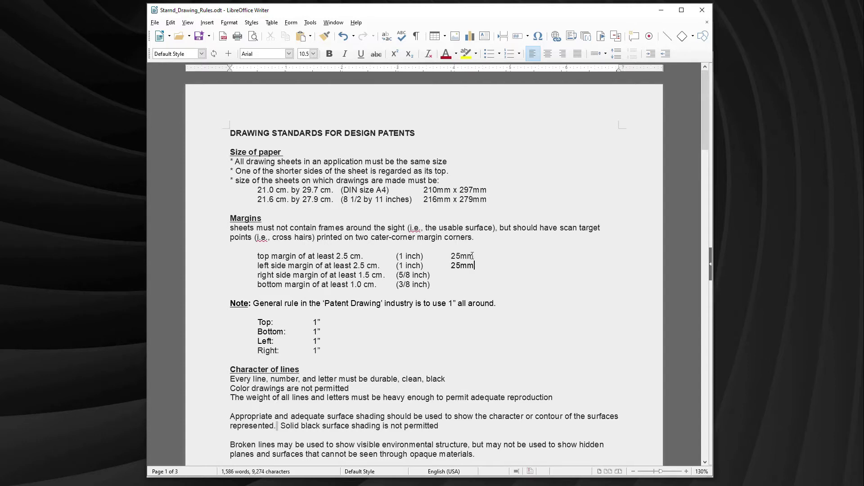
text(mm)
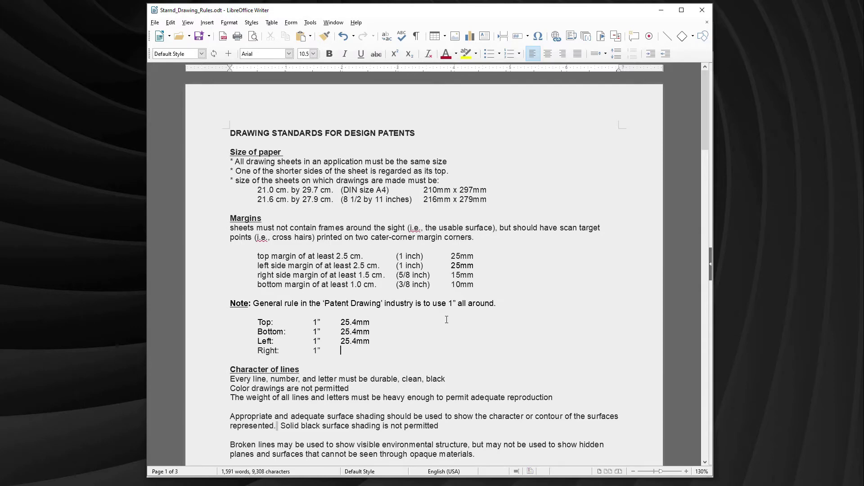
Review the rules from Character of lines through Arrangement of views for formatting consistency.
scroll(402, 300, down, 10)
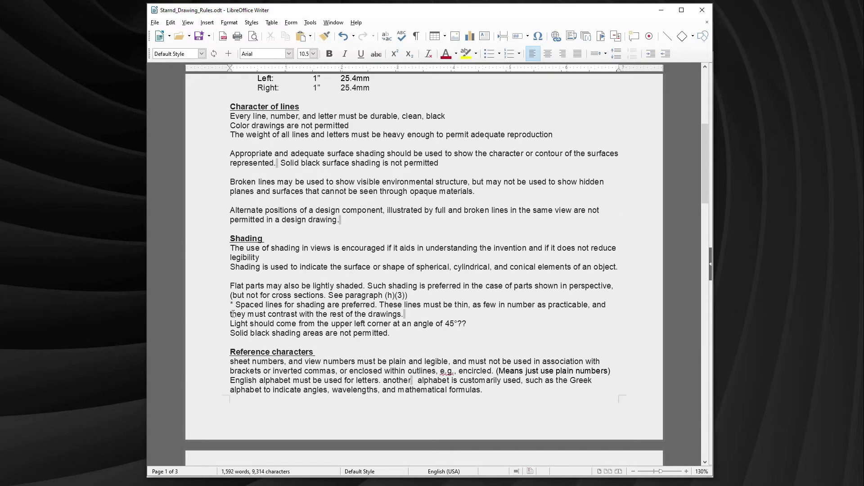
click(233, 314)
scroll(235, 315, down, 8)
click(238, 332)
click(238, 408)
scroll(239, 323, down, 5)
scroll(239, 322, down, 20)
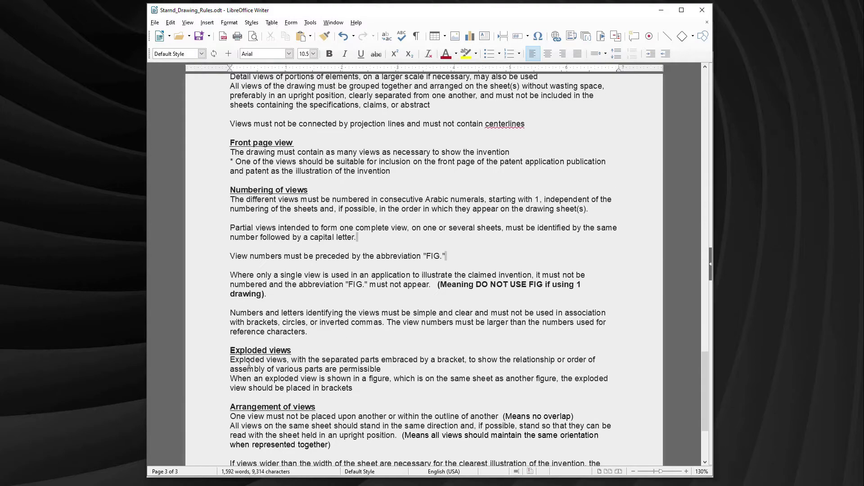
scroll(511, 370, up, 15)
scroll(511, 369, up, 20)
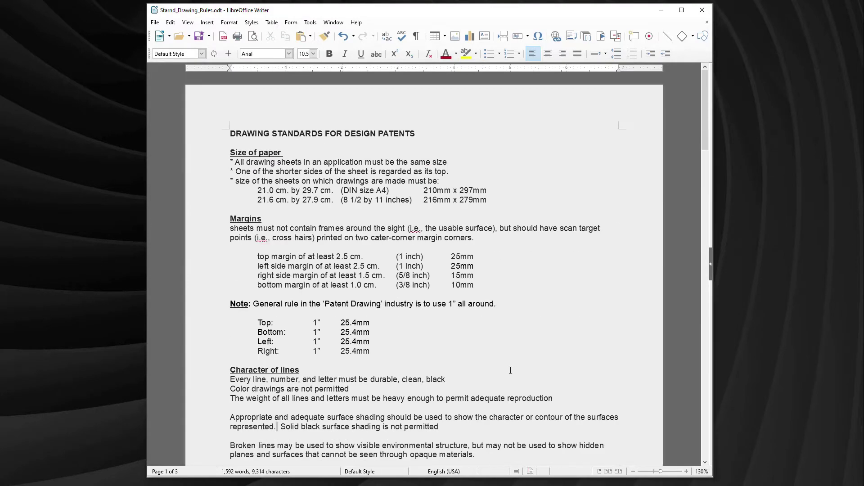
Capitalize the first letter of the top, left, right and bottom margin lines under Margins.
click(258, 257)
text(T)
key(Delete)
key(Down)
key(Left)
text(L)
key(Delete)
key(Down)
key(Left)
text(R)
key(Delete)
key(Down)
key(Left)
Align the centimetre values of the four margin lines in a tabbed column.
click(339, 256)
key(Tab)
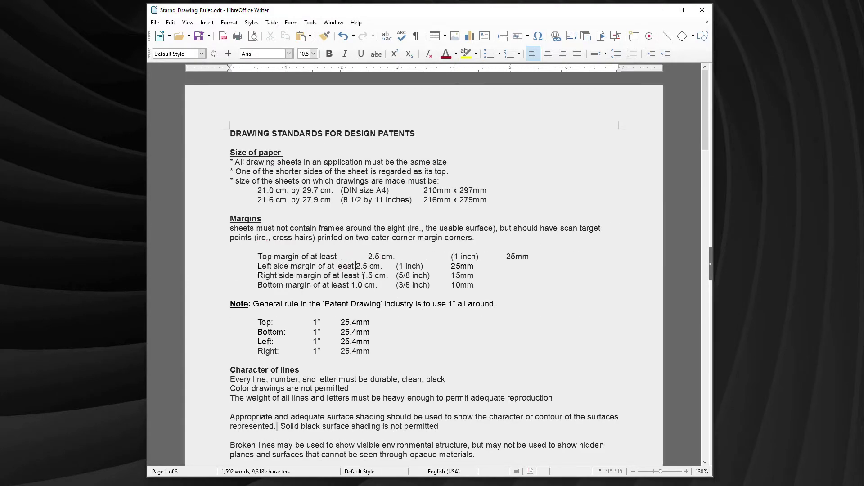
click(356, 266)
key(Tab)
click(362, 275)
key(Tab)
click(351, 285)
key(Tab)
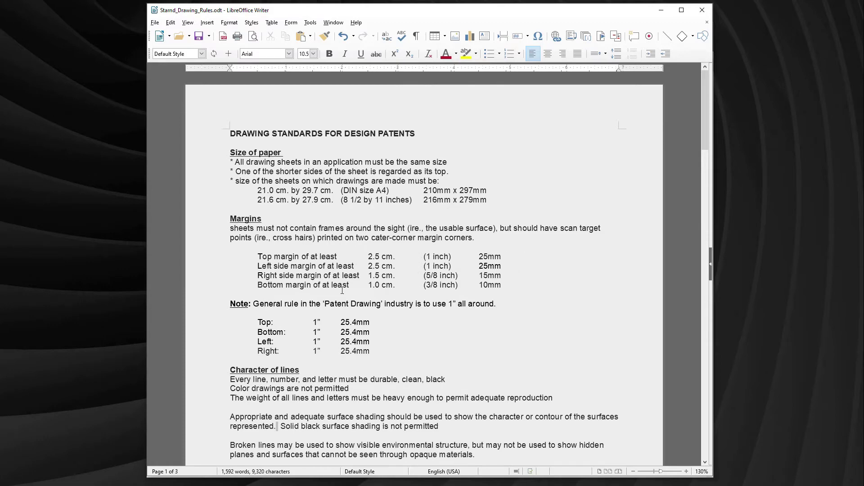
Set off the .32 cm character height under Reference characters with a tab and add 3.2mm after "in height".
scroll(386, 284, down, 15)
key(Tab)
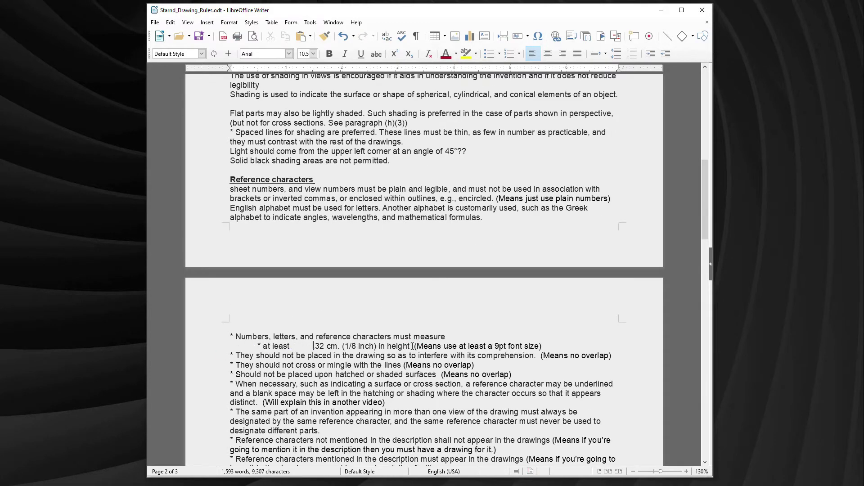
key(Tab)
text(3.2mm)
Shorten the bracketed font note on the character height line to "(9pt font size)" and add a blank line below it.
key(Right)
key(Right)
key(Right)
key(Delete)
key(Delete)
key(Delete)
key(Delete)
key(Delete)
key(Delete)
key(Delete)
key(Delete)
key(Delete)
key(Delete)
key(Delete)
key(Delete)
key(Delete)
key(Delete)
key(Delete)
key(Delete)
key(Delete)
key(Delete)
key(Delete)
key(Delete)
text(A)
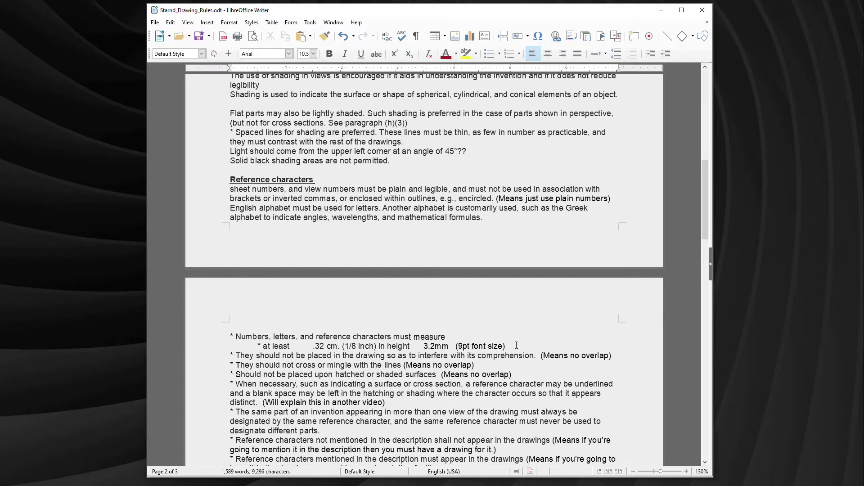
key(Return)
Review the spacing and wording from Reference characters through Numbering of sheets of drawings.
scroll(517, 269, down, 4)
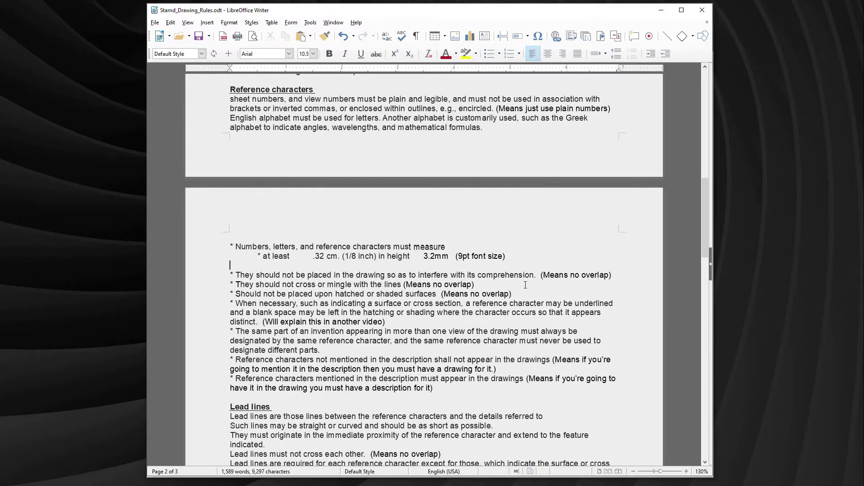
scroll(525, 285, down, 15)
scroll(513, 290, up, 5)
scroll(502, 295, down, 10)
scroll(491, 301, up, 8)
scroll(487, 311, up, 10)
scroll(472, 324, down, 7)
scroll(456, 344, down, 3)
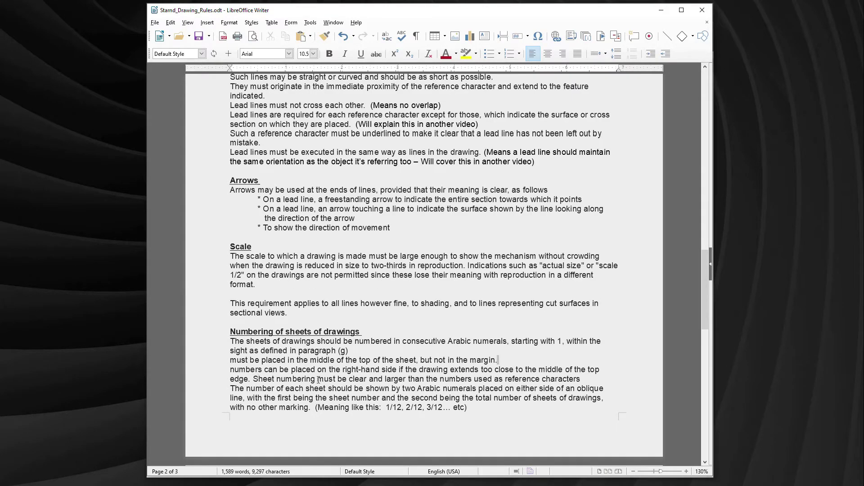
scroll(318, 379, down, 12)
Undo the last edit and replace "1" with "a single" in the bold FIG note under Numbering of views.
key(ctrl+z)
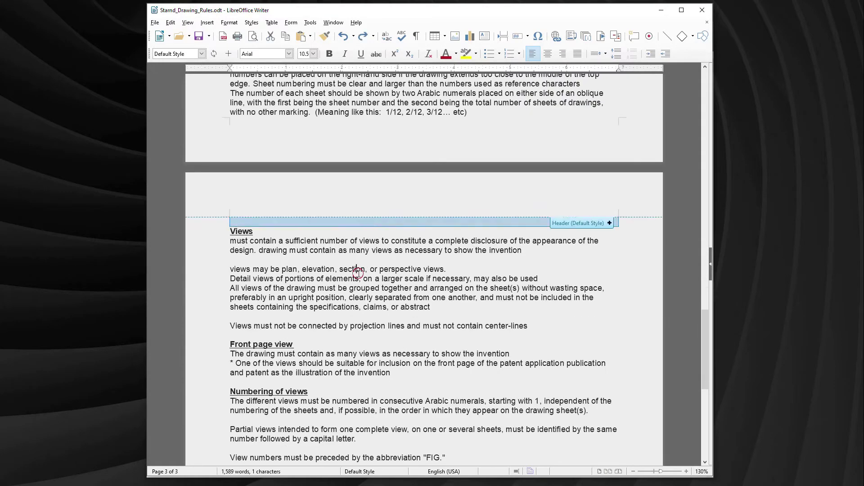
scroll(476, 219, down, 10)
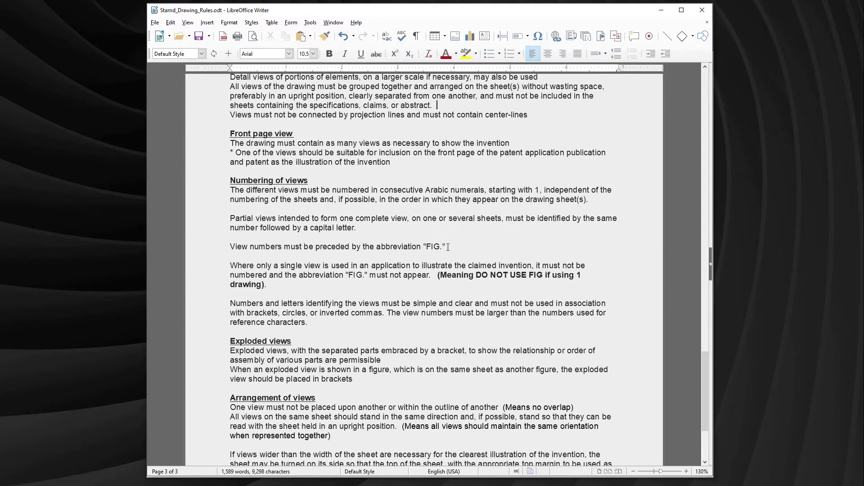
double_click(580, 157)
text(a single)
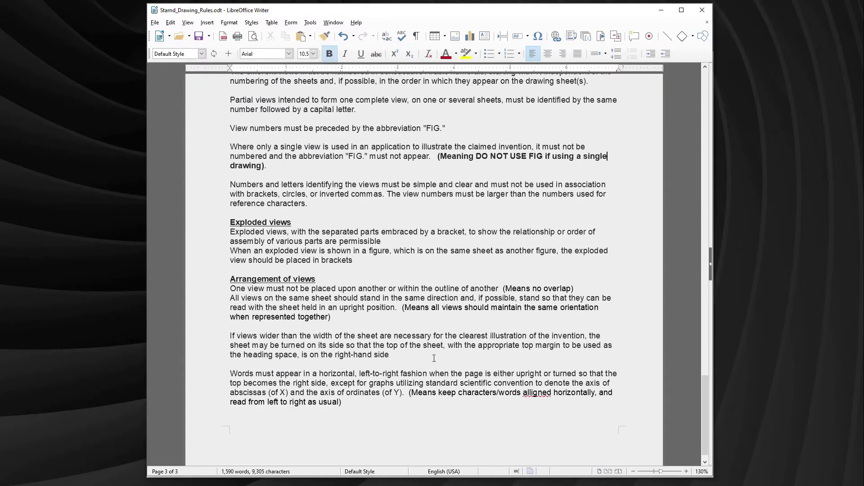
Insert a four-column, five-row table between the margin list and the Note.
key(ctrl+Home)
scroll(260, 270, down, 20)
scroll(259, 270, down, 20)
scroll(264, 269, up, 20)
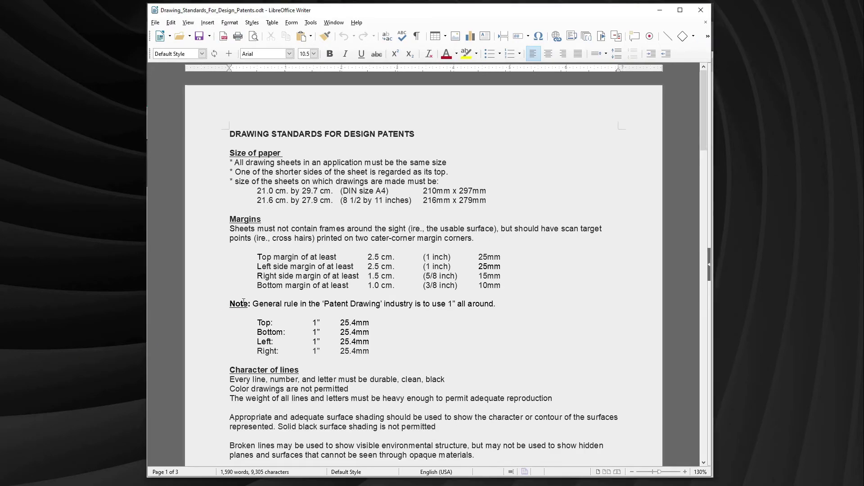
key(Return)
click(435, 36)
click(457, 83)
Set the font of all cells in the new margin table to Arial, size 10.
drag(236, 317, 552, 379)
click(290, 54)
drag(382, 130, 382, 68)
click(266, 89)
click(314, 54)
click(305, 100)
Enter the column headers MARGIN, INCHES, CENTIMETERS and MILLIMETERS in the table's first row.
text(MARGIN)
key(Tab)
text(INCHES)
key(Tab)
text(CENTIMETERS)
key(Tab)
text(MILL)
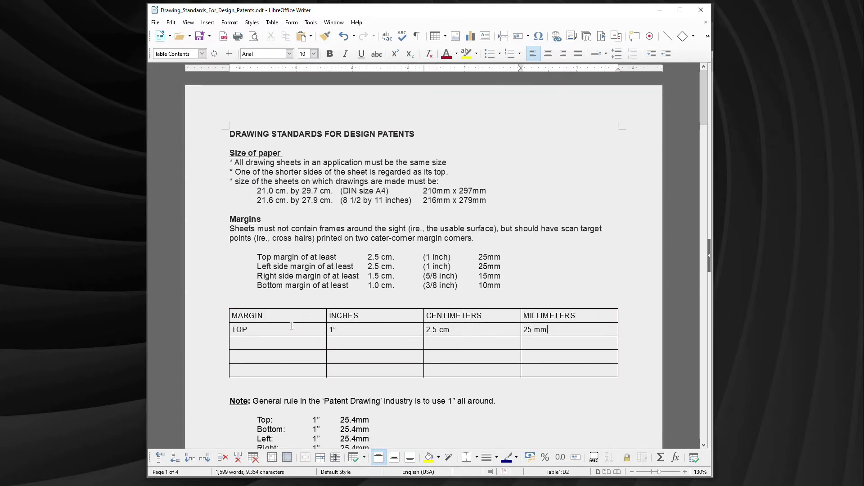
Fill in the margin rows: Left 1”, 2.5 cm, 25 mm and Right 5/8”, in the same style as Top.
key(Down)
text(Left)
key(Tab)
text(1)
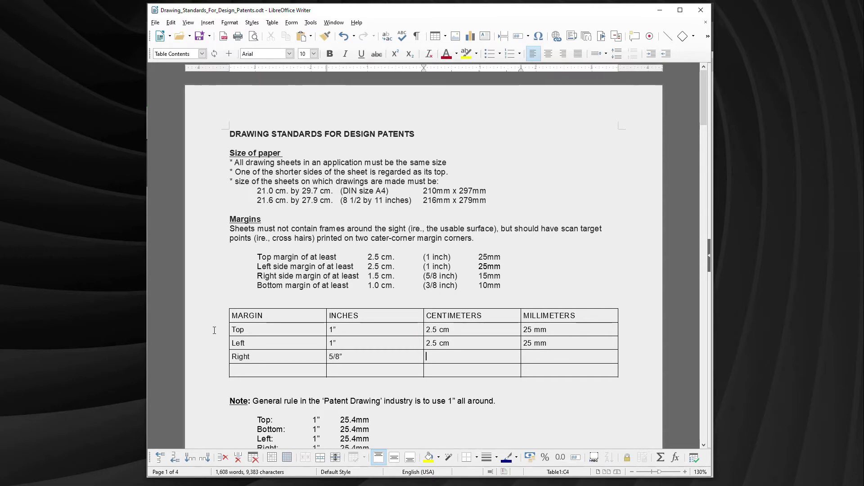
Insert a two-column, five-row table above the Character of lines heading.
scroll(326, 286, down, 6)
click(230, 314)
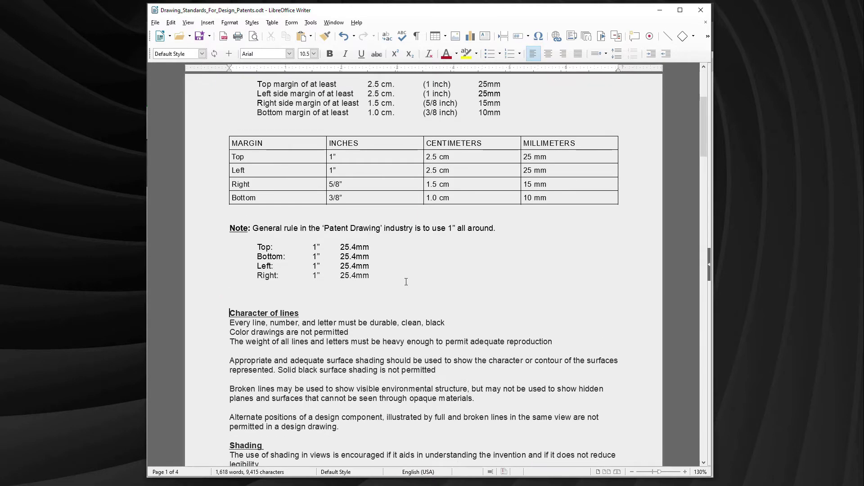
click(436, 36)
click(436, 80)
Set the font of all cells in the two-column table to Arial, size 10.
drag(505, 361, 315, 306)
click(313, 54)
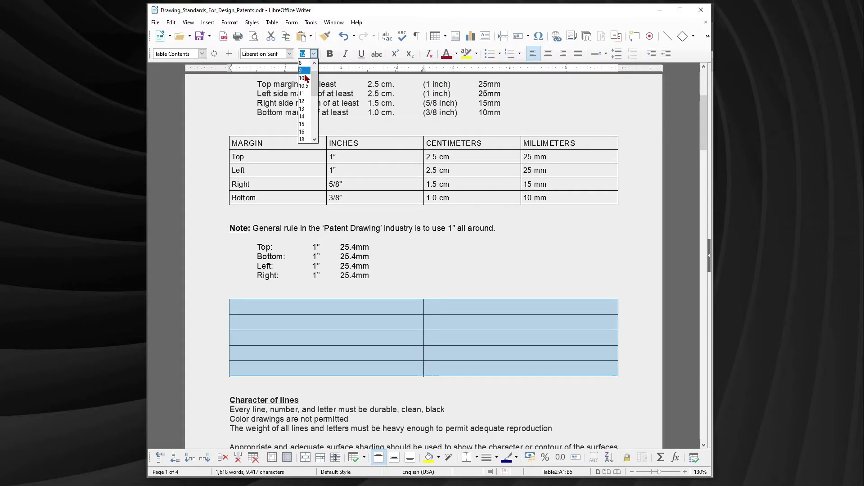
click(305, 69)
click(273, 54)
text(Arial)
Fill the two-column table with headers MARGIN and INCHES and rows Top, Left, Right and Bottom, each 1”.
click(407, 303)
text(MARGIN)
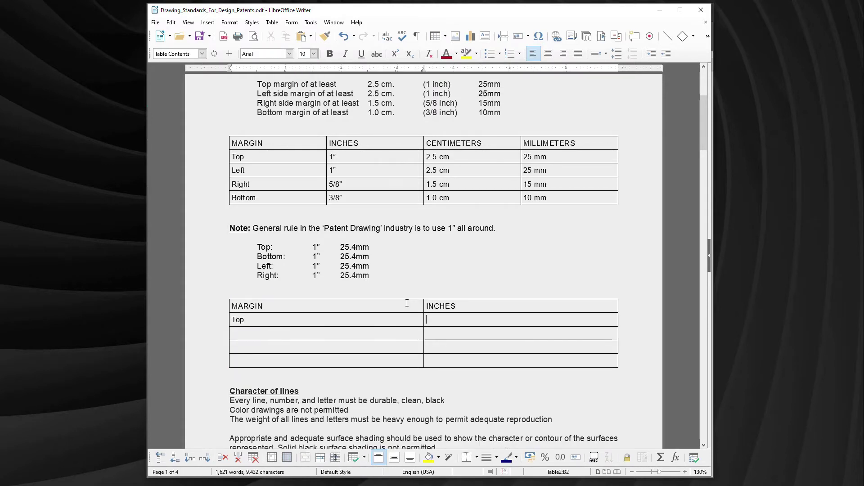
text(1")
key(Tab)
text(Bottom)
key(Tab)
text(1")
Delete the tabbed 1” margin list under the Note and narrow both columns of the table that replaces it.
drag(257, 247, 396, 286)
key(Delete)
key(Delete)
key(Delete)
click(432, 249)
key(BackSpace)
key(BackSpace)
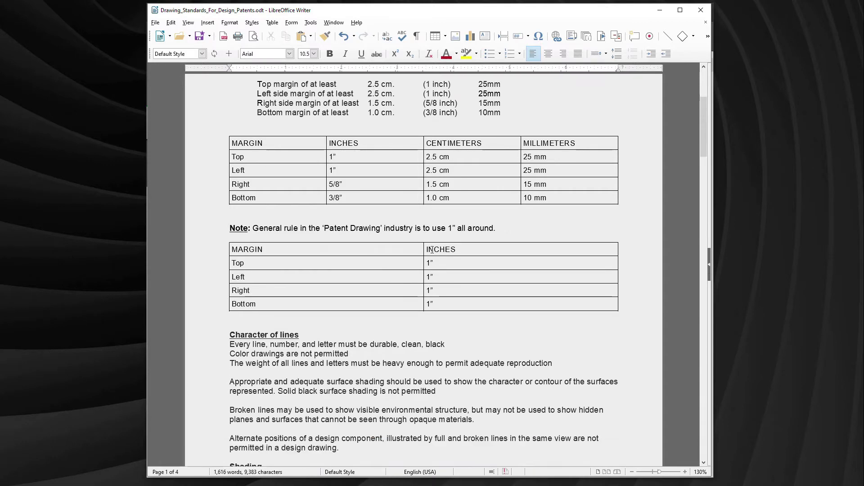
drag(424, 247, 292, 247)
drag(618, 252, 352, 252)
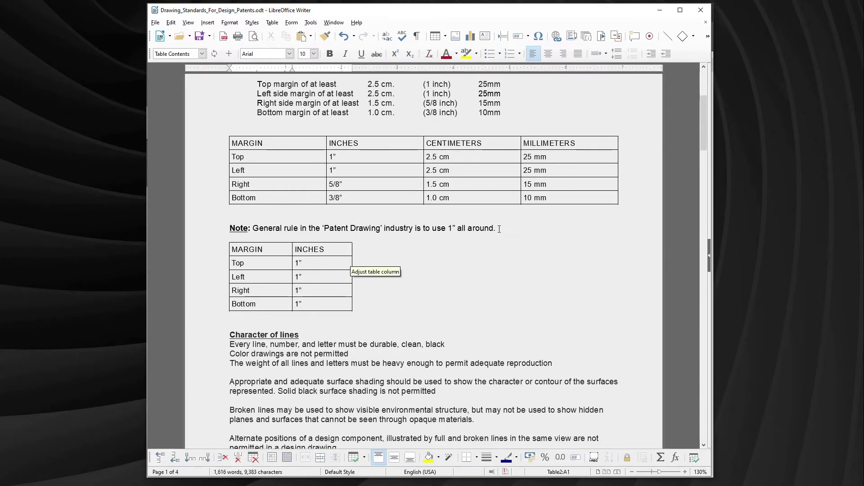
Delete the tabbed minimum margin list and the extra blank lines above the four-column table.
scroll(448, 236, up, 3)
drag(514, 205, 257, 170)
key(Delete)
key(Delete)
key(Delete)
Make the header rows of both margin tables bold.
drag(581, 173, 249, 172)
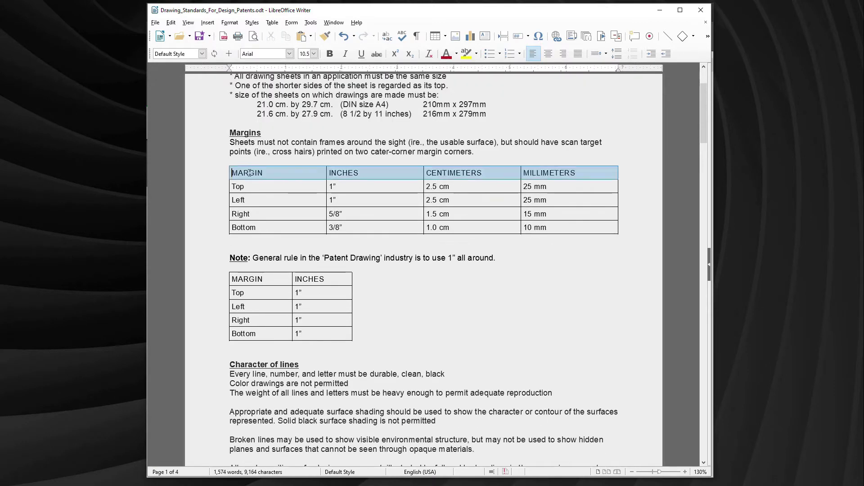
key(ctrl+b)
drag(334, 280, 249, 280)
key(ctrl+b)
Insert a table with three columns and three rows below the paper sizes, with its text in 9 pt Arial.
scroll(280, 252, up, 3)
click(241, 210)
key(Return)
key(Return)
key(Up)
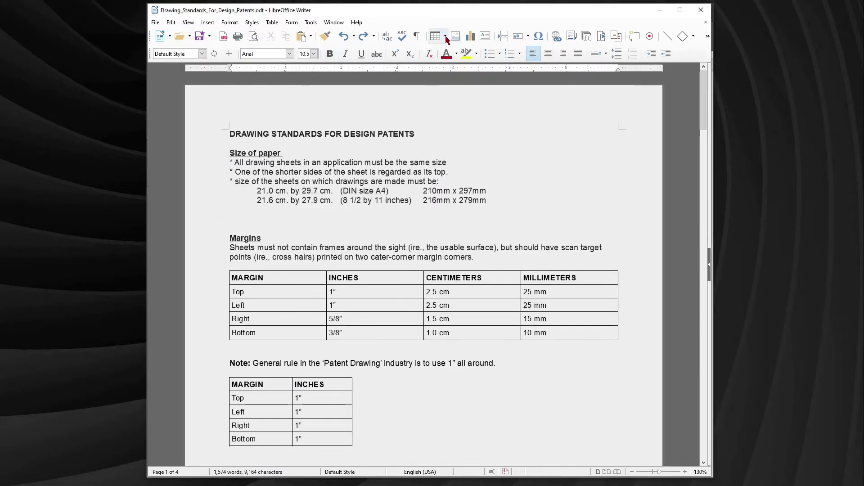
click(446, 37)
click(449, 64)
drag(542, 263, 270, 231)
click(345, 229)
Fill the paper size table with DOCUMENT, CENTIMETERS and MILLIMETERS headers and rows for DIN A4 and 8 ½ x 11 with their dimensions.
text(DOCUMENT)
key(Tab)
text(CENTIMETER)
key(Tab)
text(MILLIMETERSS)
click(345, 228)
text(SIZEDIN A4)
key(Tab)
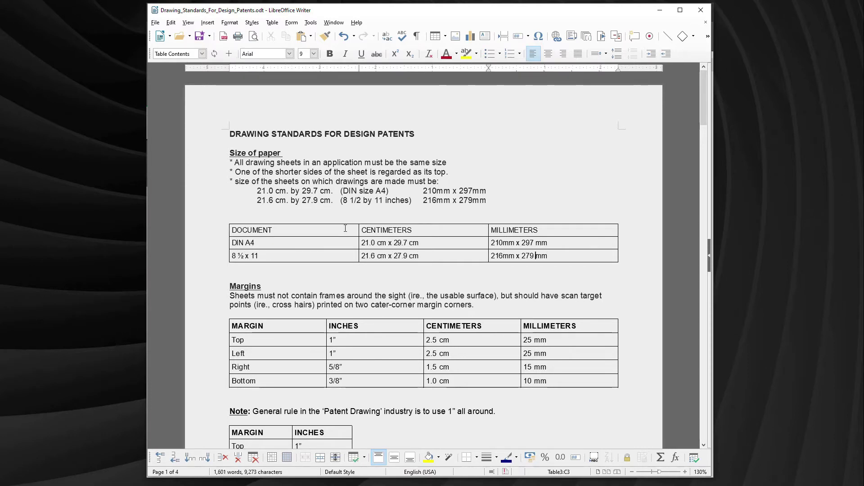
Make the header row of the paper size table bold.
drag(253, 231, 540, 230)
key(ctrl+b)
click(274, 253)
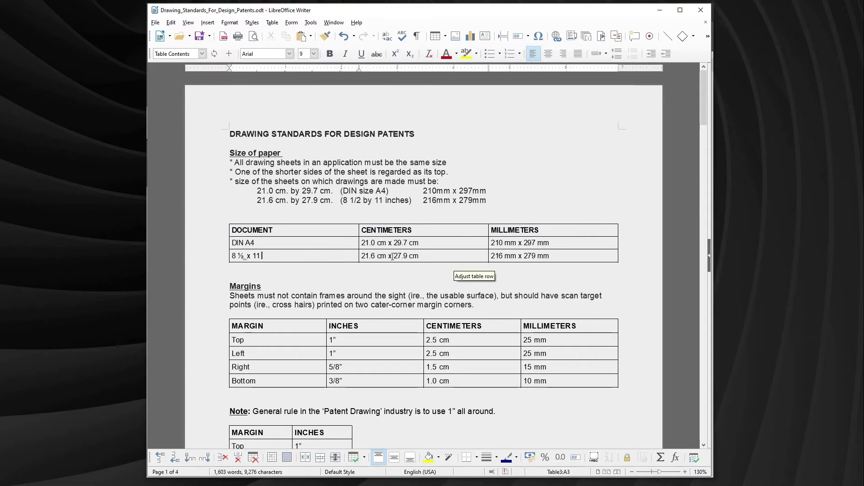
Delete the tabbed paper size list and the extra blank lines around the paper size and margin tables.
drag(506, 198, 257, 190)
key(Delete)
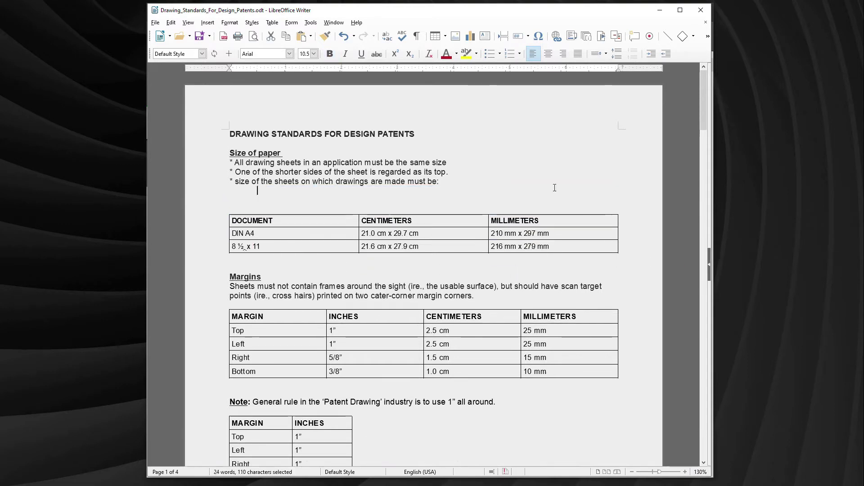
key(Delete)
key(BackSpace)
key(BackSpace)
key(BackSpace)
click(264, 247)
key(BackSpace)
click(378, 363)
key(BackSpace)
Enlarge the document title's font and put 2018 in front of it.
scroll(406, 292, down, 3)
scroll(405, 292, up, 3)
drag(416, 135, 230, 135)
click(313, 53)
click(305, 135)
click(513, 136)
click(230, 136)
text(2018)
click(543, 131)
Finish the third paper size bullet as "Size of the sheets … must be DIN A4 or 8.5 x 11 Inches." with both sizes bold.
drag(466, 185, 439, 185)
key(ctrl+b)
drag(507, 186, 478, 186)
key(ctrl+b)
drag(239, 185, 235, 186)
text(S)
Add the missing periods at the ends of the sentences in the Character of lines section.
scroll(424, 267, down, 3)
click(449, 328)
text(.)
click(361, 341)
text(.)
click(581, 350)
text(.)
scroll(495, 307, down, 3)
click(451, 286)
scroll(252, 338, down, 2)
Correct the punctuation in the Shading paragraph, ending the "conical elements of an object" sentence with a period before "Flat parts".
click(265, 295)
text(.)
key(Delete)
click(270, 305)
key(Delete)
scroll(441, 270, down, 2)
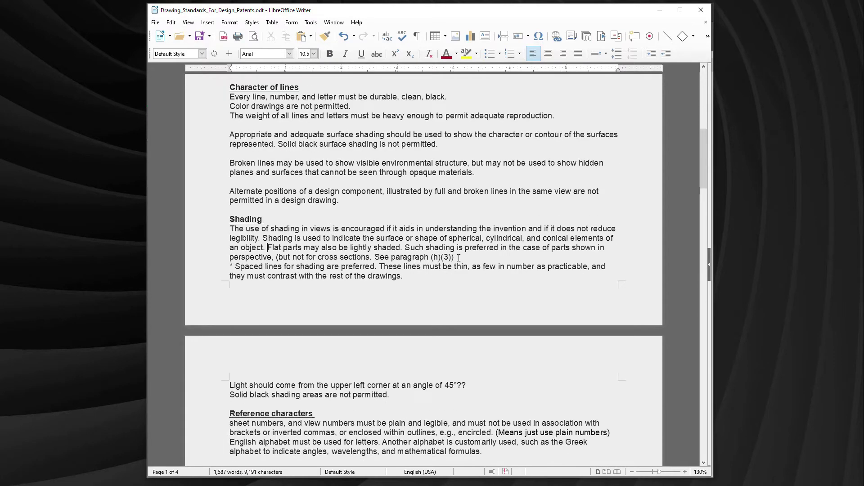
scroll(459, 258, down, 2)
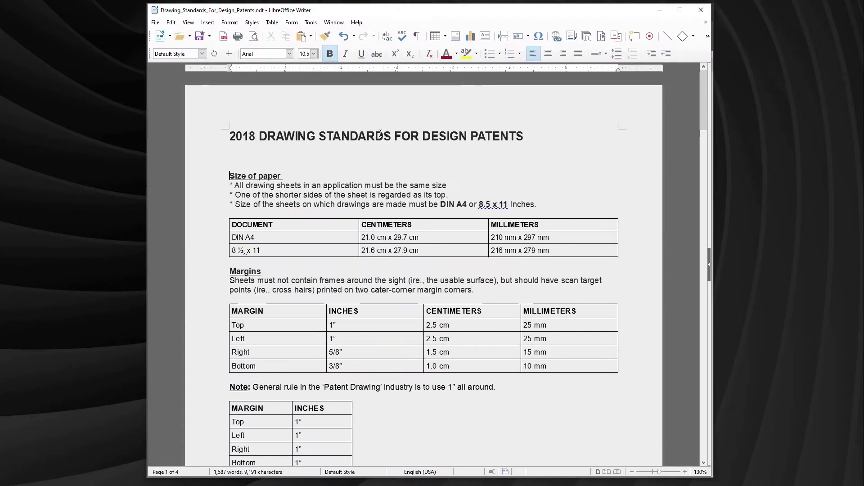
key(Up)
text(Souource:)
text(https://www.uspto.gov/patents-getting-started/patent-basics/types-patent-applications/design-patent-application-guide)
drag(318, 166, 230, 157)
click(314, 54)
click(559, 178)
click(330, 53)
click(335, 174)
Add a blank line below the "at least .32 cm" height line in the Reference characters section.
scroll(335, 174, down, 15)
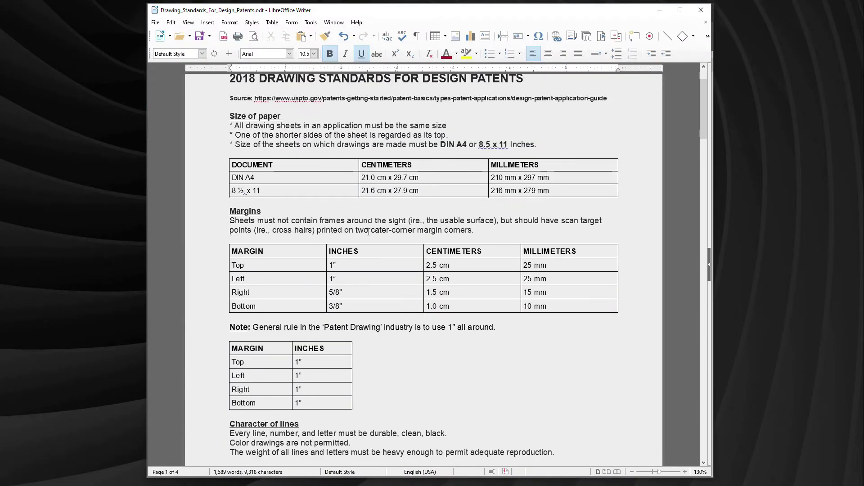
scroll(339, 226, down, 1)
click(321, 246)
key(Return)
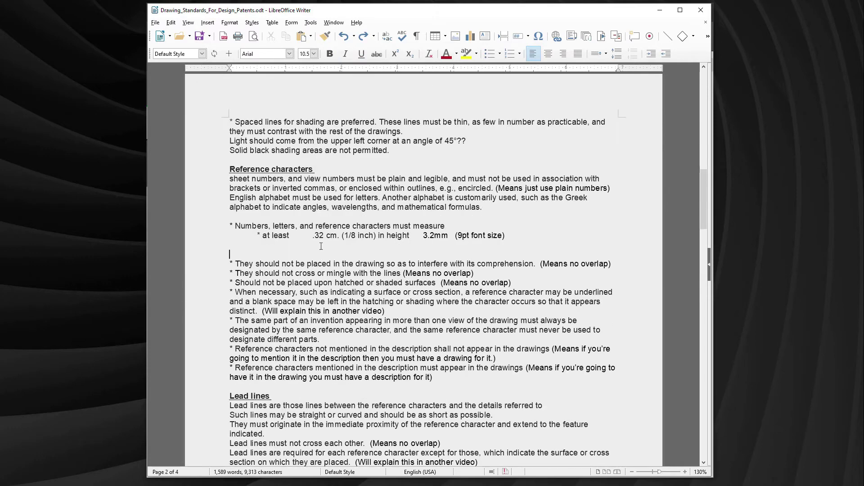
click(445, 36)
click(451, 49)
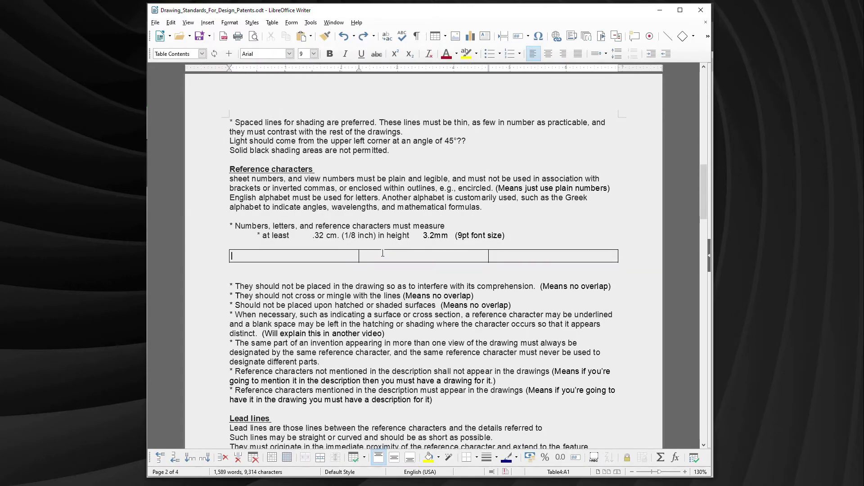
key(ctrl+z)
click(445, 36)
click(457, 56)
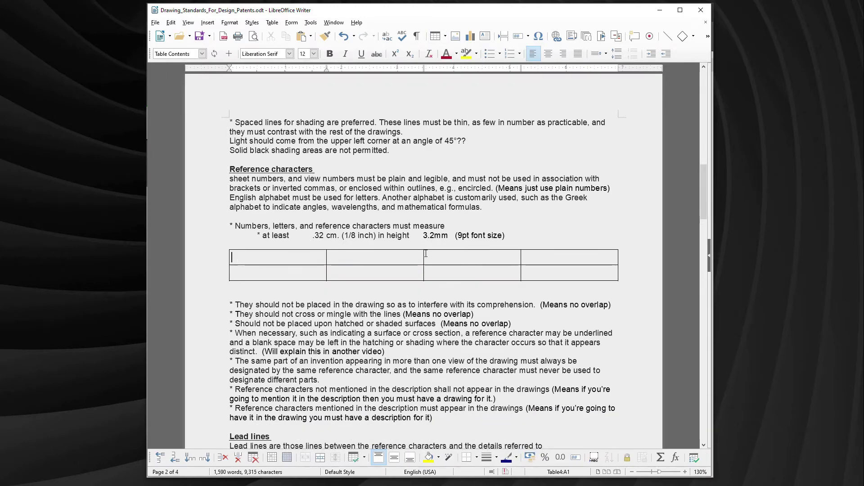
drag(535, 270, 270, 257)
click(314, 54)
click(306, 92)
click(289, 54)
click(285, 66)
click(270, 256)
text(FONT)
key(Tab)
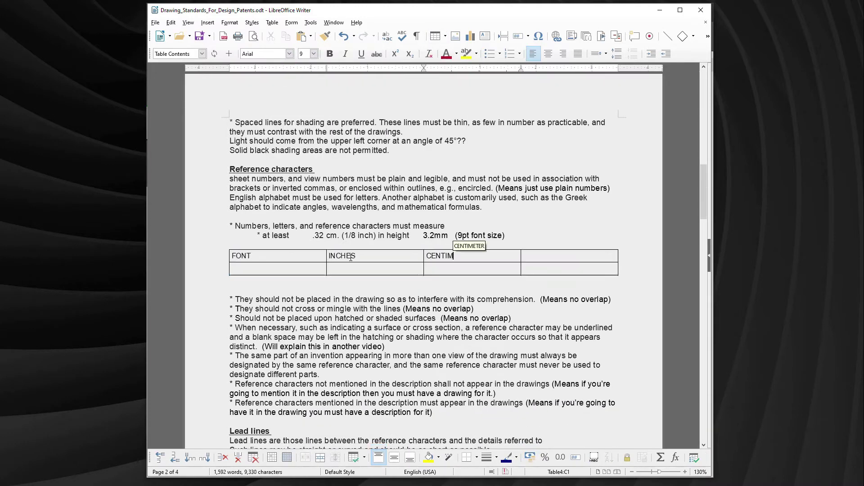
text(IMETERS)
key(ctrl+z)
key(ctrl+z)
key(ctrl+z)
key(ctrl+z)
key(ctrl+z)
key(ctrl+z)
key(ctrl+z)
Insert a table with five columns and two rows under the minimum character height and set its text to 9 pt Arial.
click(445, 36)
click(464, 56)
drag(277, 256, 579, 273)
click(314, 54)
click(305, 70)
click(290, 54)
click(284, 66)
Fill the table with headers FONT, FONT SIZE, INCHES, CENTIMETERS and MILLIMETERS and the row Sans Serif or Arial, 9pt, 1/8”, .32 cm, 3.2 mm.
click(288, 256)
text(FONT)
key(Tab)
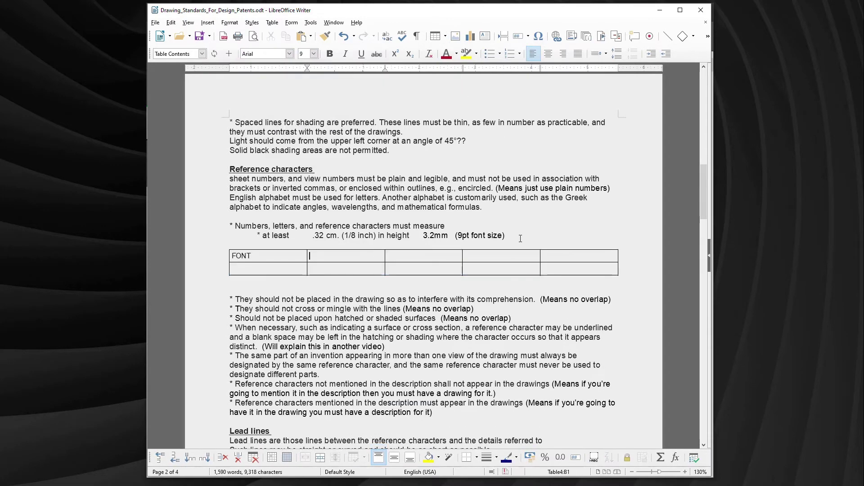
key(ctrl+z)
key(ctrl+z)
key(ctrl+z)
key(ctrl+z)
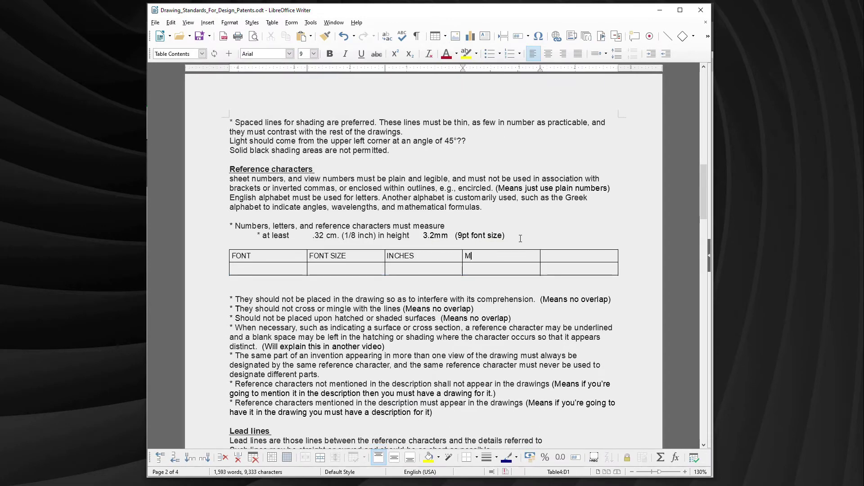
text(CENTIMETERS)
key(Tab)
text(MILLIMETERS)
key(Return)
key(Tab)
text(S)
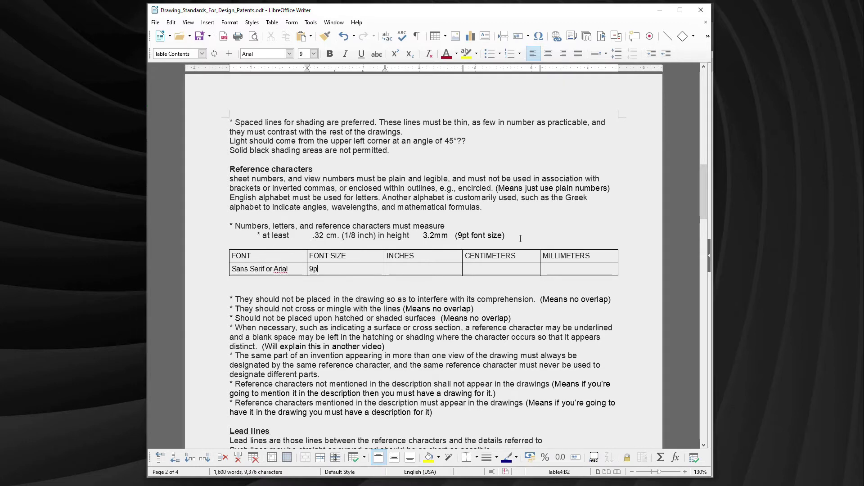
Make the font table's header row bold and delete the tabbed "at least" line and the extra blank lines around the table.
drag(585, 256, 247, 255)
key(ctrl+b)
drag(528, 235, 258, 235)
key(Delete)
key(Delete)
click(511, 272)
key(Delete)
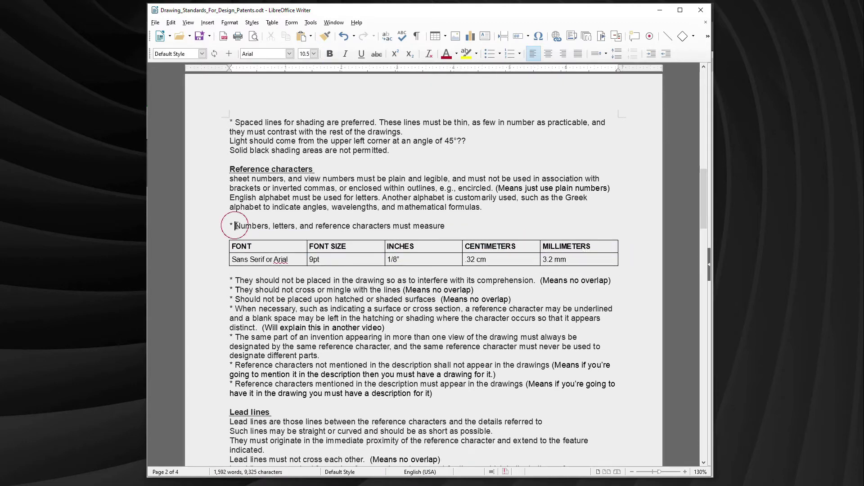
Remove the asterisk before "Numbers, letters, and reference characters must measure" and save the document.
text(ons)
key(Home)
key(Delete)
key(Delete)
key(ctrl+s)
End the Arrows intro sentence with a colon and insert a table with one column and three rows below it.
scroll(476, 286, down, 9)
click(558, 283)
text(:)
key(Return)
key(Return)
key(Return)
key(Up)
click(436, 36)
click(433, 62)
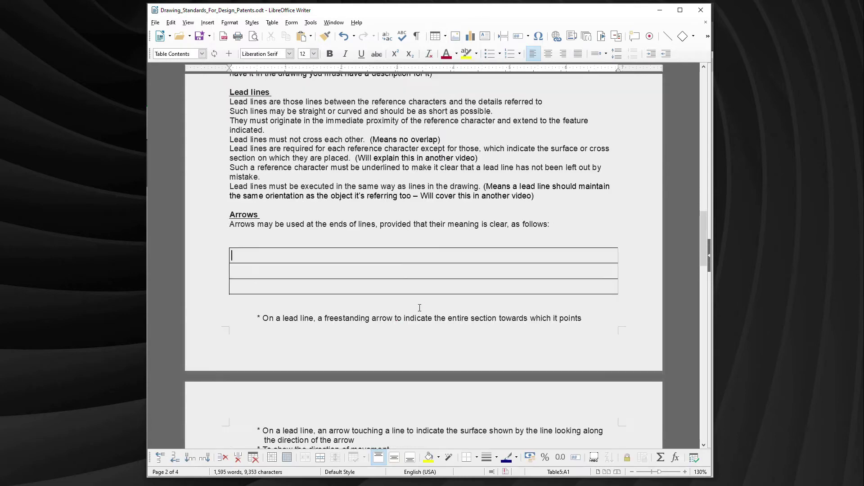
Move the freestanding-arrow rule into the Arrows table's first row, beginning it with a capital "A" as "A freestanding arrow to indicate…".
scroll(419, 308, down, 1)
drag(586, 291, 318, 291)
key(ctrl+x)
click(314, 227)
key(ctrl+v)
key(Home)
key(Delete)
text(A)
Move the rule about an arrow touching a line into the table's second row, beginning it with a capital "An arrow".
scroll(324, 344, down, 2)
drag(358, 348, 263, 354)
key(ctrl+x)
click(260, 182)
key(ctrl+v)
key(Home)
key(Delete)
text(A)
Move "To show the direction of movement" into the table's third row and delete the leftover list lines below the table.
key(ctrl+x)
drag(265, 354, 249, 230)
key(Delete)
click(253, 197)
key(ctrl+v)
Set the Arrows table text to 9 pt, push the Scale section onto the next page with a line break and save the document.
click(269, 159)
click(313, 54)
click(252, 310)
key(Return)
scroll(374, 291, up, 5)
key(ctrl+s)
scroll(478, 255, down, 1)
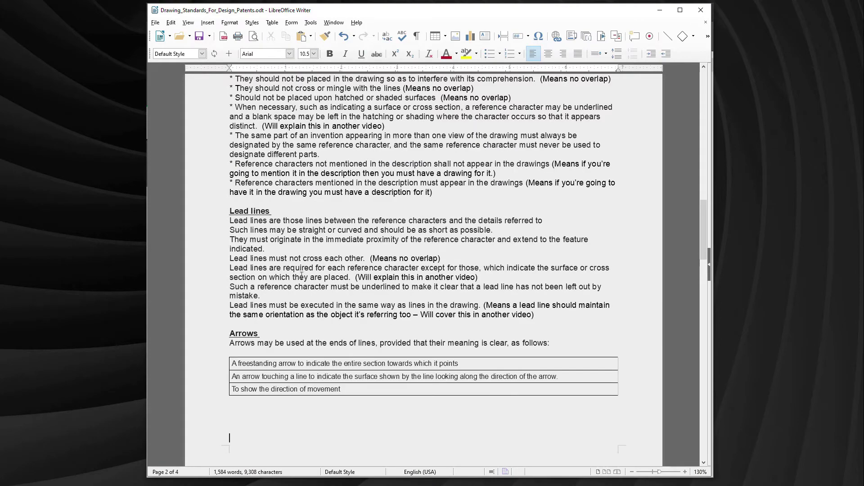
Capitalize "Must be placed" and "Numbers can be placed" in the Numbering of sheets of drawings section.
scroll(302, 275, down, 10)
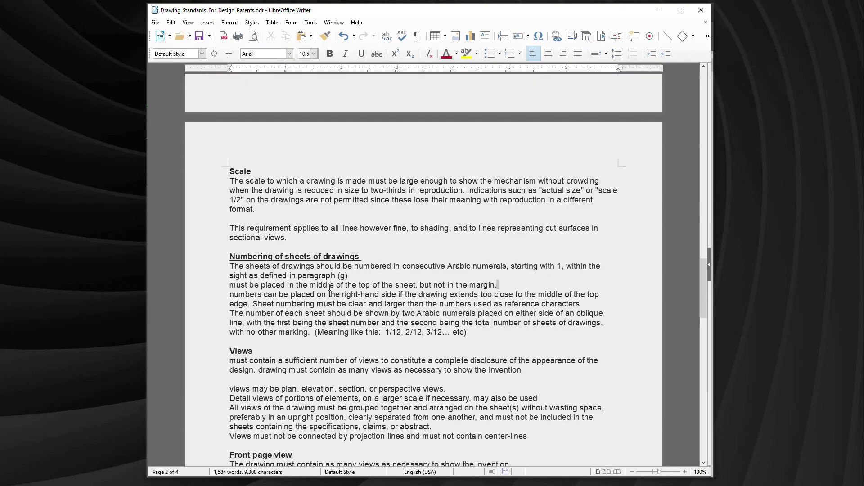
click(234, 294)
key(BackSpace)
text(N)
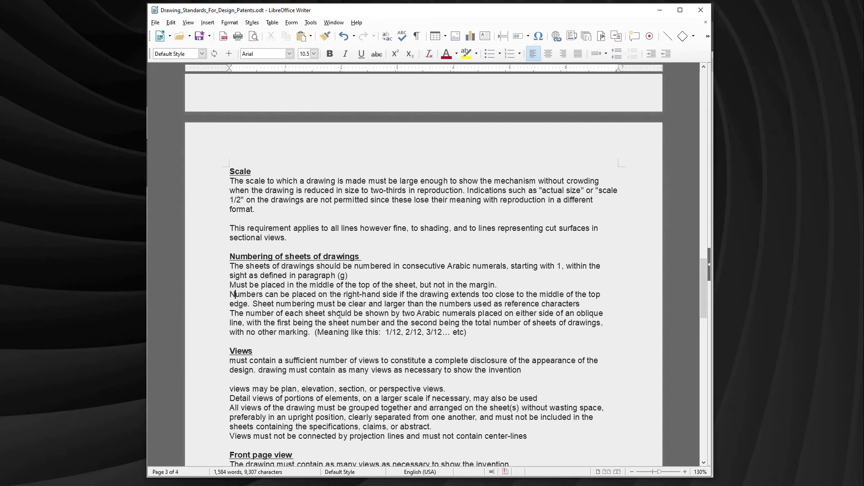
In the first Views paragraph, begin both sentences with "Drawing must contain" and end the paragraph with a period.
scroll(428, 326, down, 3)
click(236, 271)
key(BackSpace)
text(M)
click(263, 280)
key(BackSpace)
text(D)
click(234, 273)
key(BackSpace)
text(Drawing m)
click(541, 280)
scroll(538, 277, down, 2)
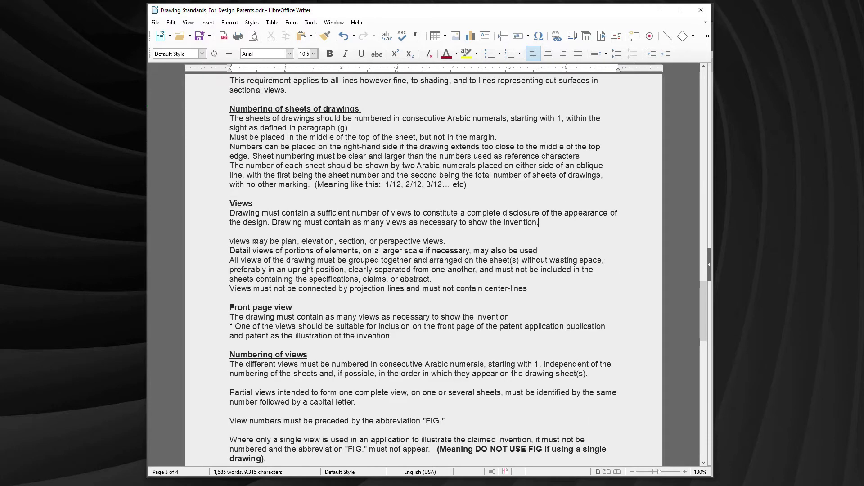
Capitalize "Views may be plan" and add the missing periods after "may also be used" and "center-lines".
click(234, 242)
key(BackSpace)
text(V)
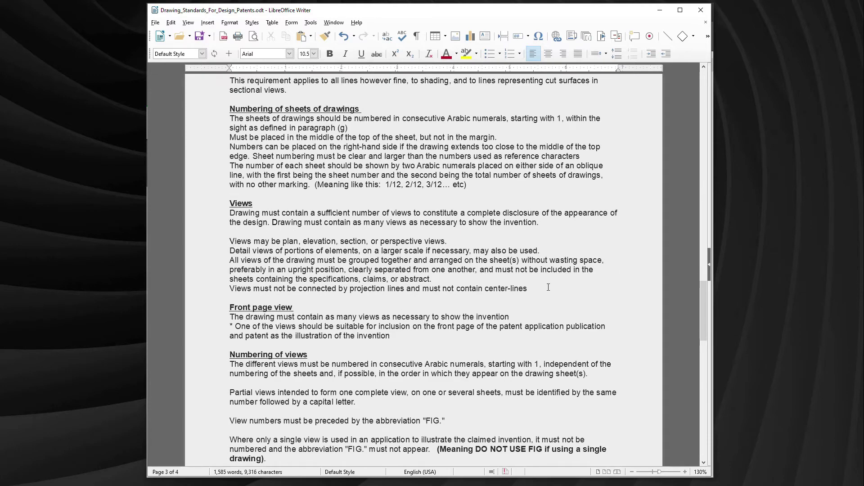
click(549, 287)
text(.)
Join the Front page view sentences without the asterisk, add the missing periods and append "(This is generally a shaded perspective view)".
scroll(548, 287, down, 2)
scroll(524, 260, up, 1)
key(Delete)
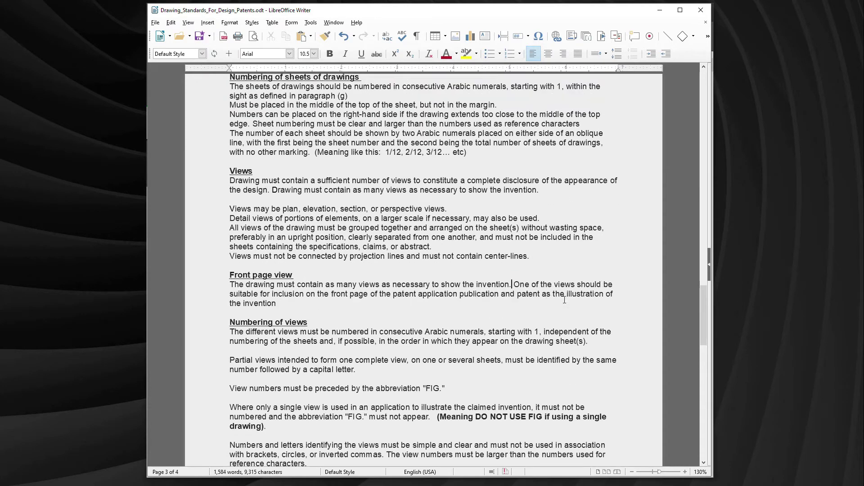
text(generally a shaded perspective view))
scroll(333, 306, down, 2)
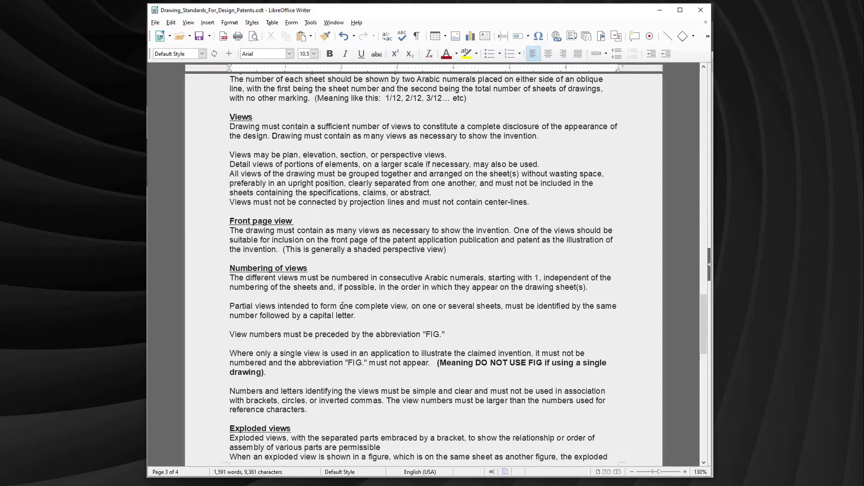
Make "FIG." bold in the sentence about the abbreviation that precedes view numbers.
scroll(320, 286, down, 3)
drag(421, 245, 447, 245)
key(ctrl+b)
click(541, 267)
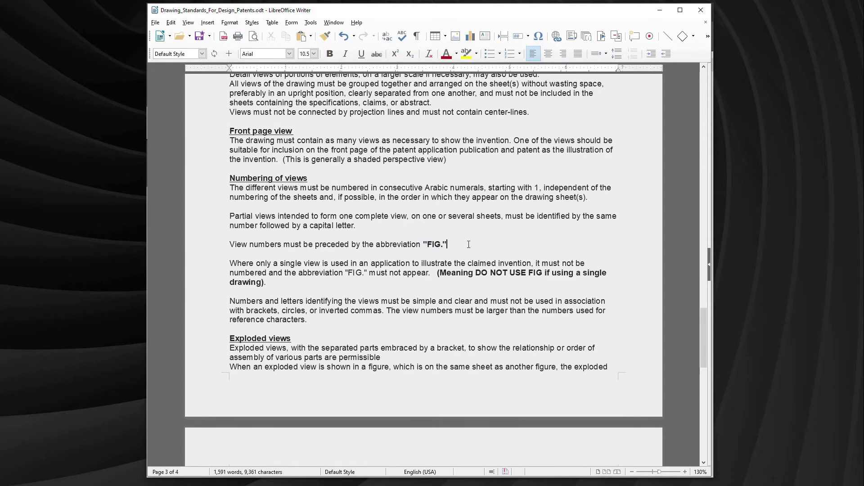
Punctuate the Exploded views sentences, join them into one paragraph and append "(Will cover in another video)".
scroll(535, 264, down, 5)
click(523, 243)
text(.)
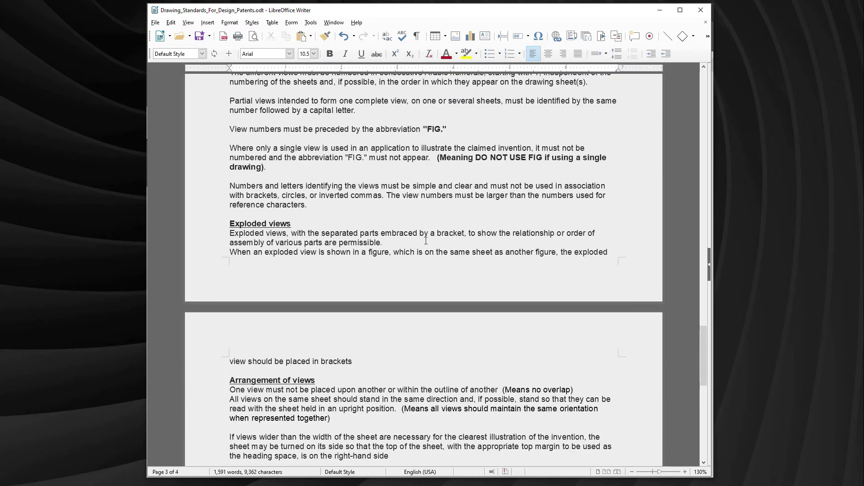
key(Delete)
text((Will cover in another video))
Join the "Views may be plan", "Detail views" and "All views of the drawing" lines into one paragraph in the Views section.
scroll(511, 231, up, 4)
click(511, 233)
scroll(512, 232, up, 2)
click(436, 160)
key(Delete)
click(390, 170)
scroll(389, 253, up, 4)
click(453, 240)
key(Delete)
click(456, 250)
key(Delete)
scroll(425, 250, down, 14)
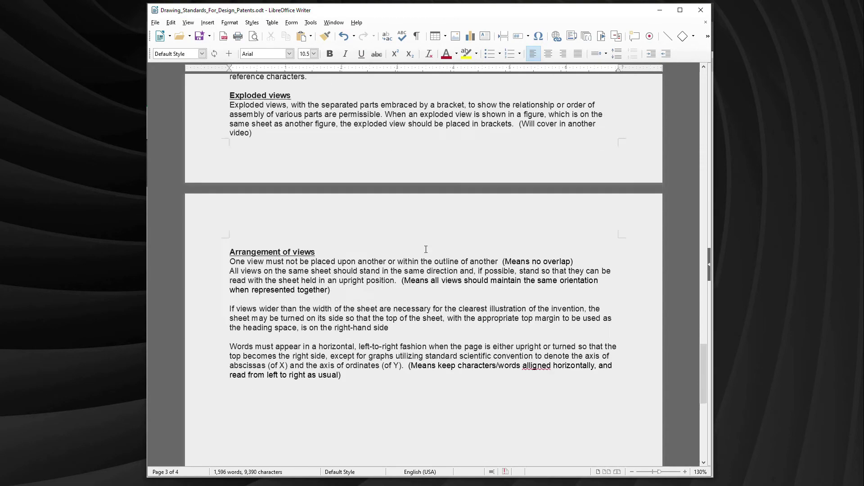
Append 'The abbreviation “FIG” is NOT permissible when using a single view.' to the "FIG." line and delete the single-view paragraph below it.
scroll(405, 261, up, 9)
scroll(398, 266, up, 20)
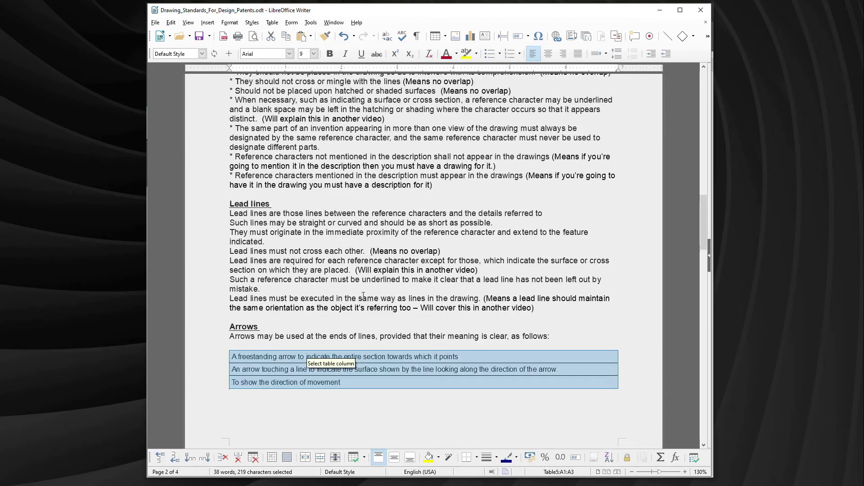
scroll(367, 246, down, 20)
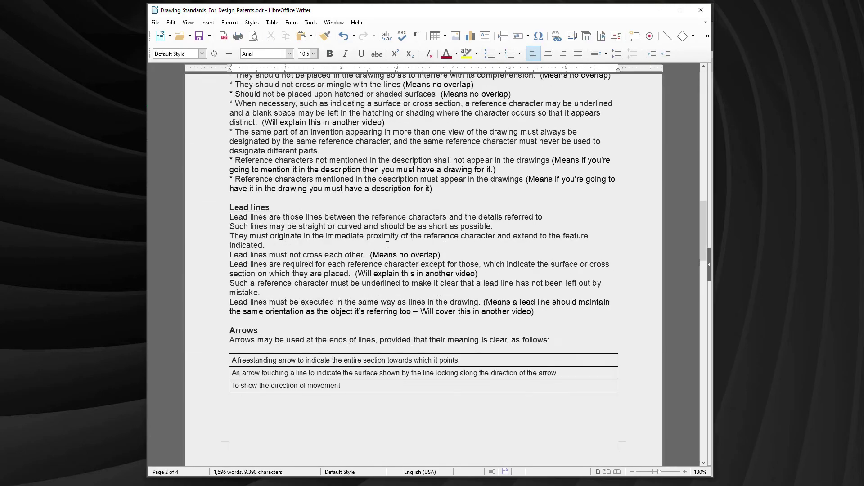
scroll(395, 190, down, 15)
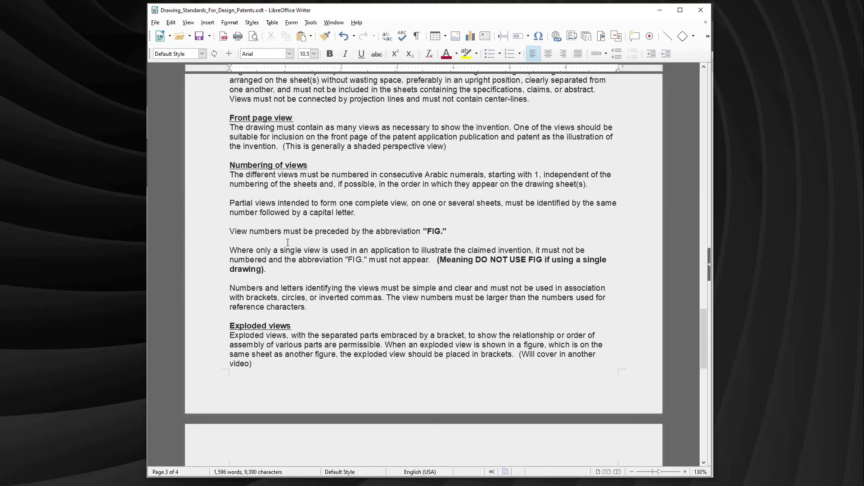
click(458, 197)
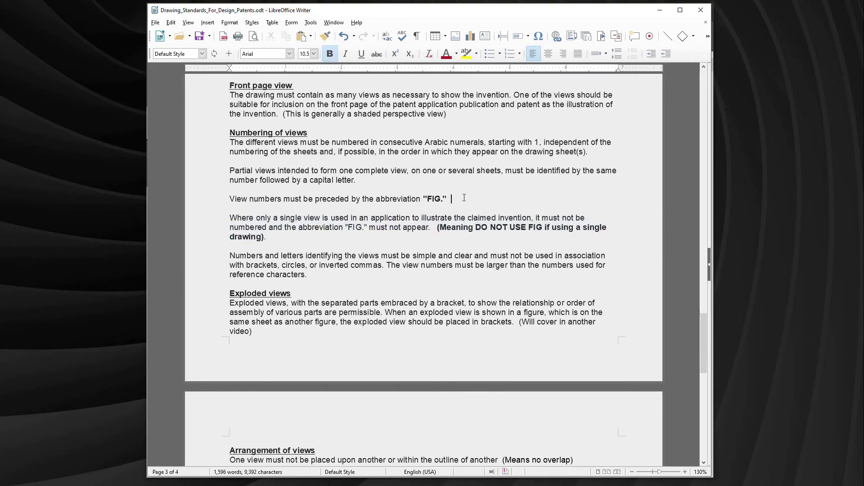
text(The abbreviation "FIG" is NOT permissible wh)
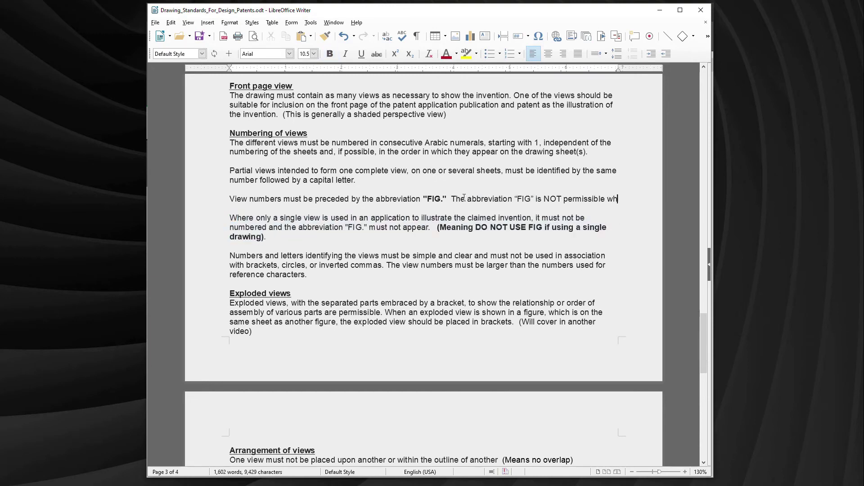
text(en using a single view.)
drag(269, 247, 324, 208)
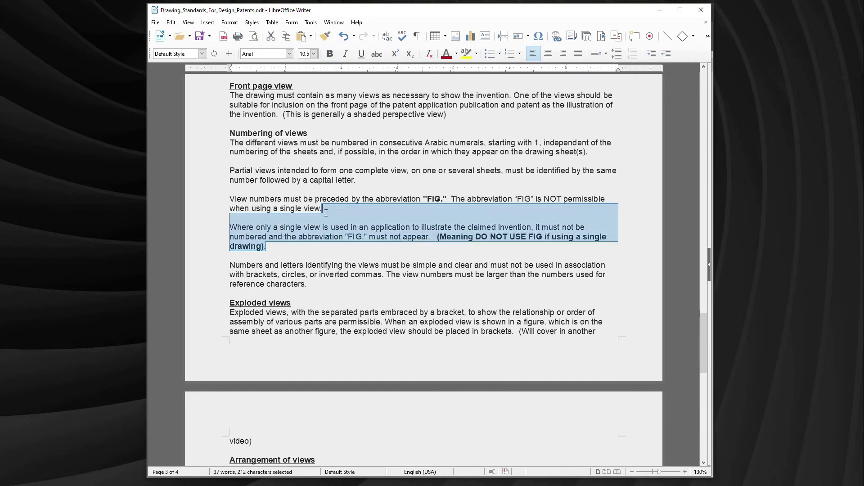
key(Delete)
Set the Arrows table text to 10 pt, end each row with a period and insert a line break further down the document.
click(499, 330)
scroll(504, 300, up, 3)
scroll(408, 295, up, 10)
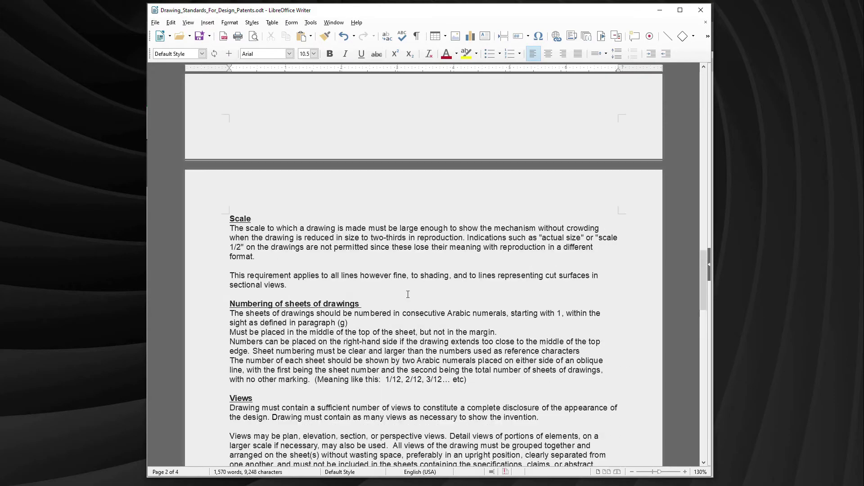
scroll(601, 247, down, 20)
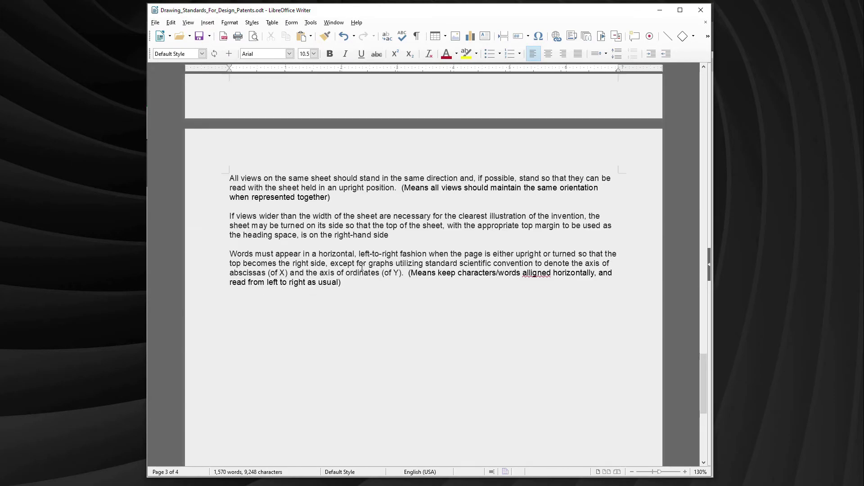
scroll(363, 266, up, 20)
click(362, 266)
scroll(471, 249, up, 11)
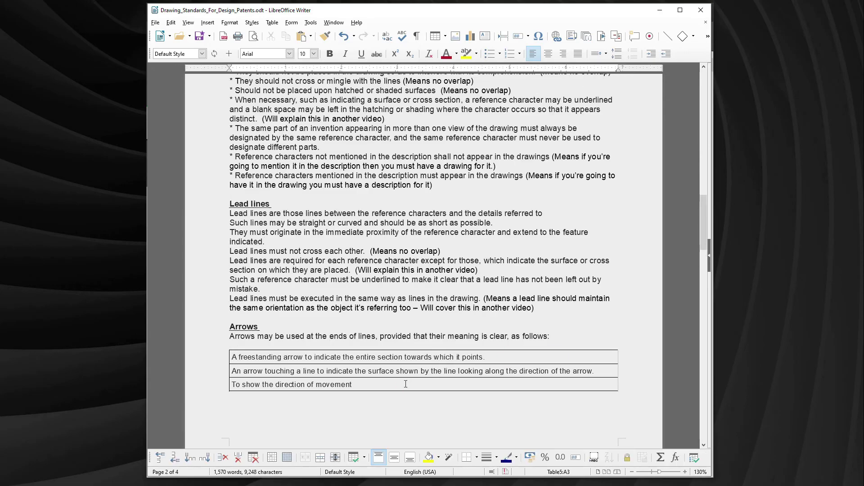
scroll(471, 216, up, 10)
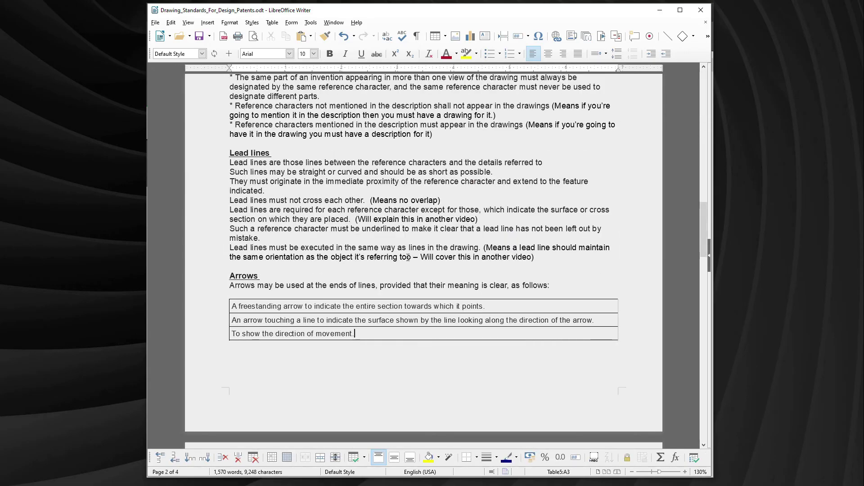
scroll(407, 254, down, 13)
click(380, 233)
key(Return)
Set the Top and Left margins to 25.4 mm, end the Note with "to avoid confusion." and save the document.
scroll(377, 325, up, 20)
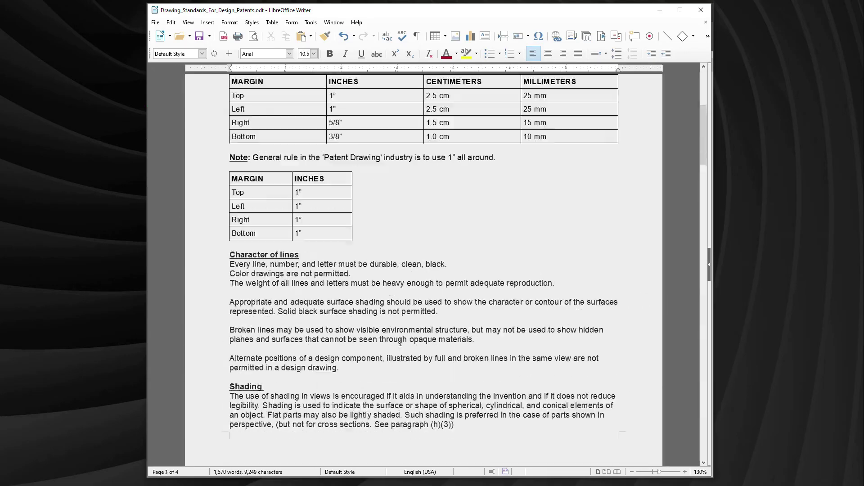
click(539, 335)
click(505, 386)
key(BackSpace)
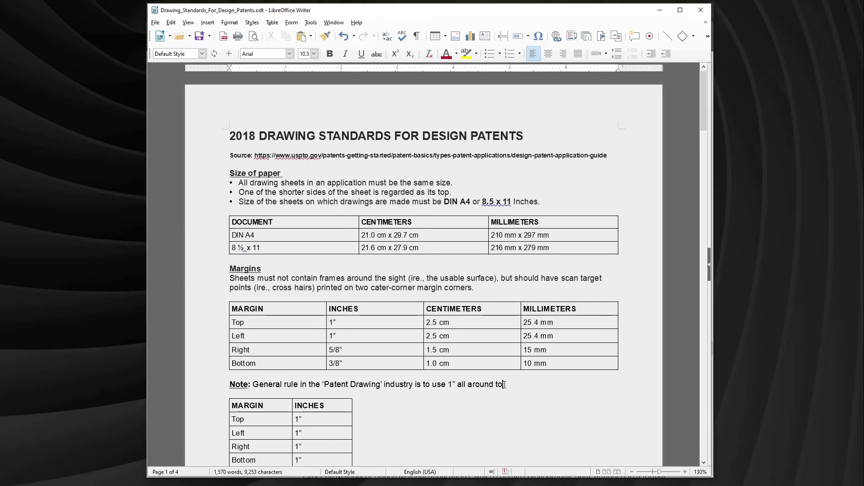
text(to avoid confusion.)
key(ctrl+s)
Review the document from the title and margin tables through the shading, reference character, lead line and arrow rules.
scroll(418, 245, down, 20)
scroll(458, 222, up, 15)
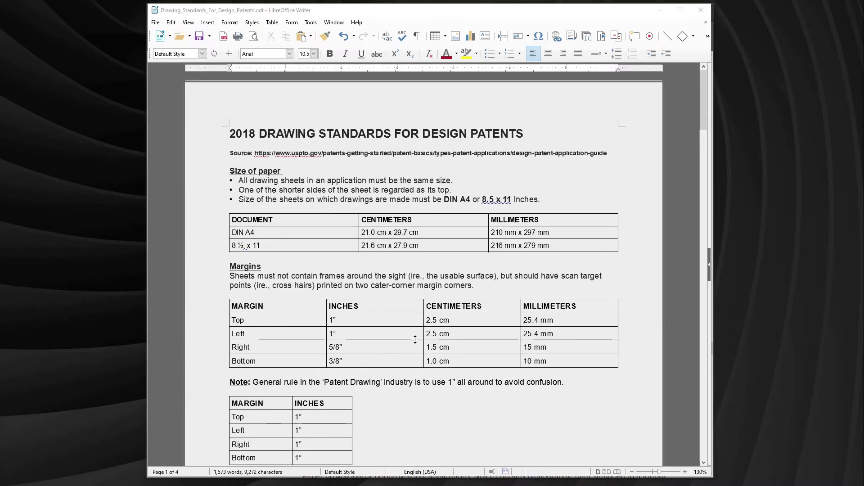
scroll(417, 344, down, 3)
scroll(417, 343, down, 10)
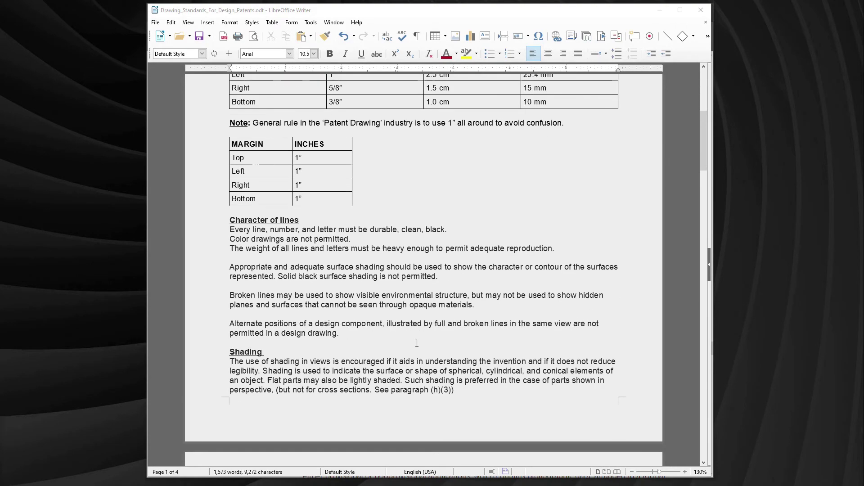
scroll(417, 343, down, 1)
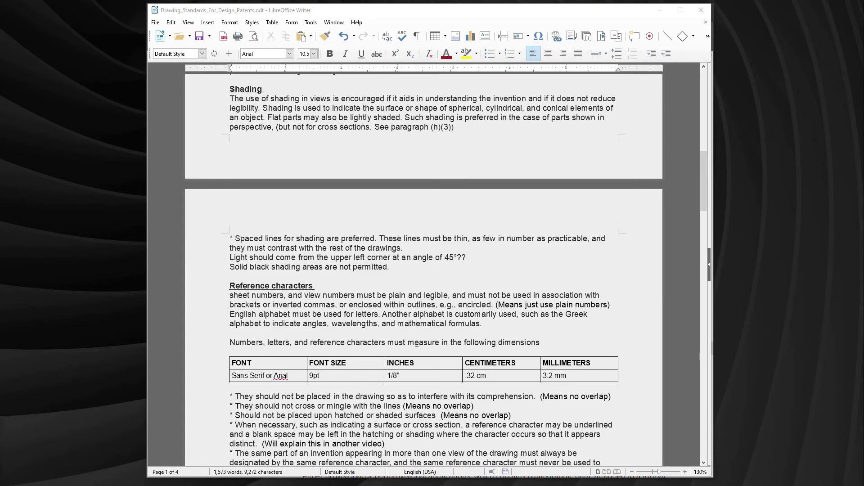
scroll(417, 344, down, 8)
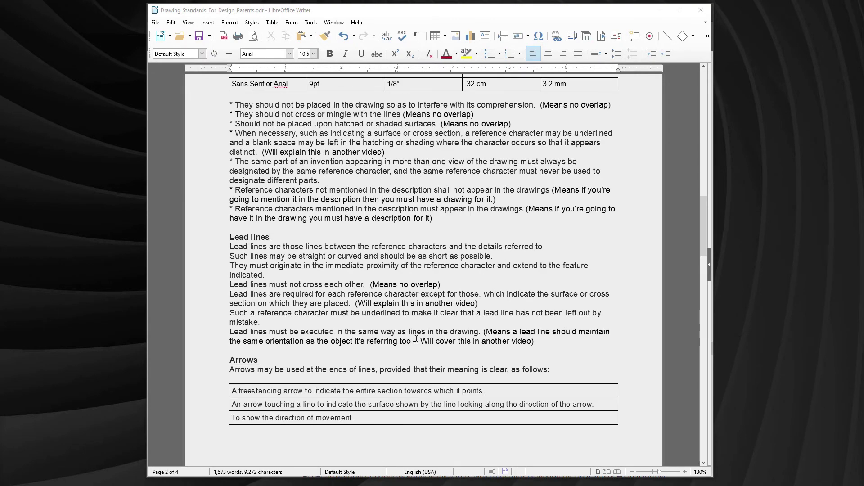
scroll(416, 338, up, 14)
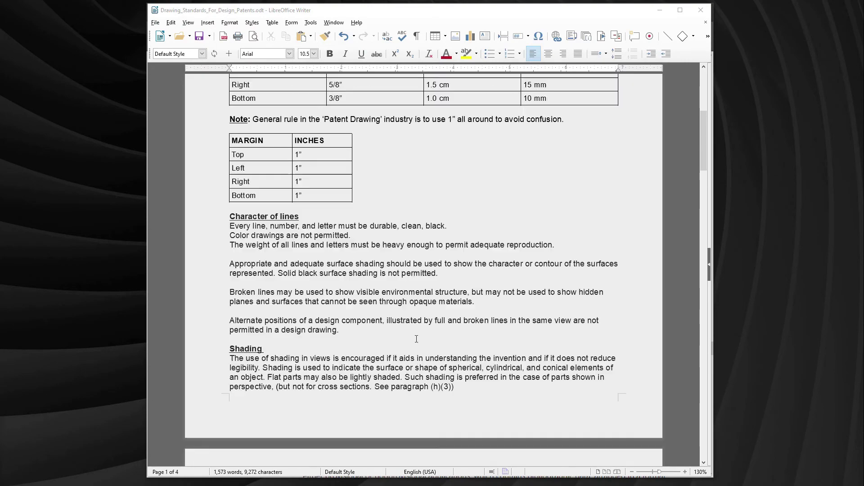
scroll(417, 339, up, 7)
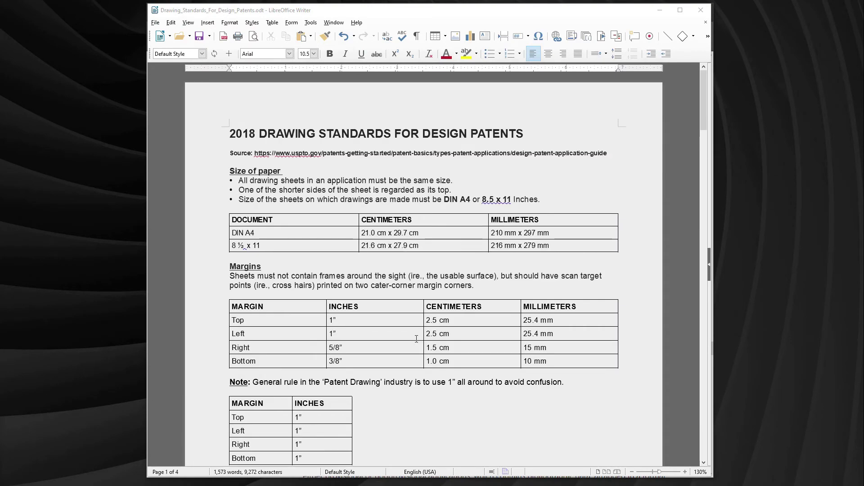
scroll(416, 338, down, 1)
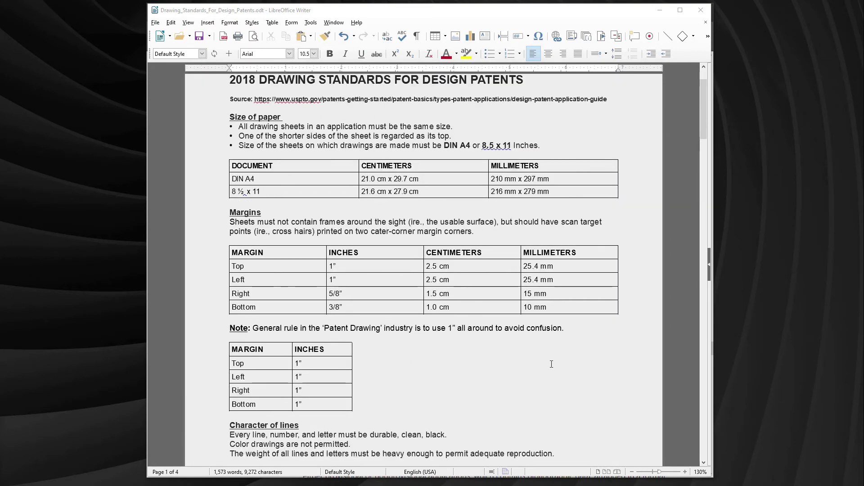
scroll(551, 364, up, 1)
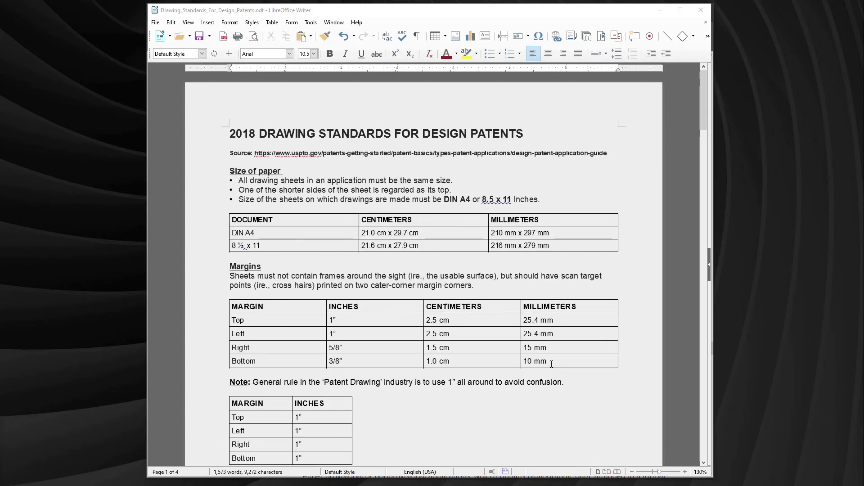
scroll(552, 364, down, 4)
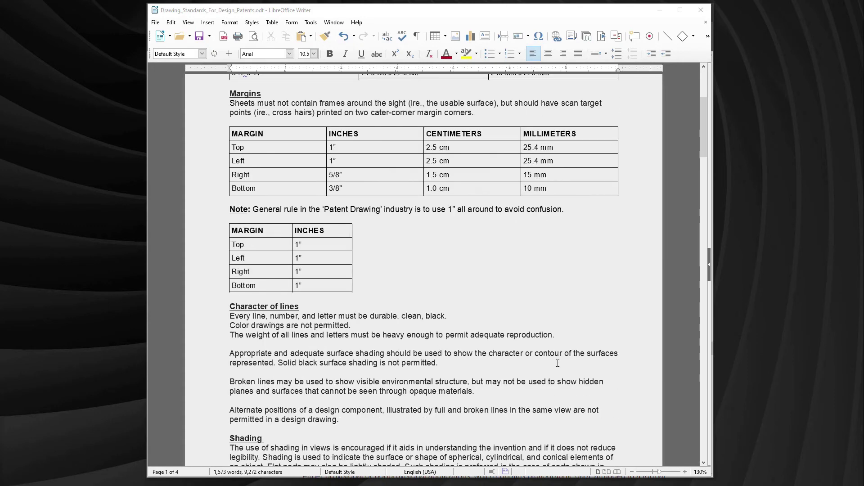
scroll(558, 364, down, 5)
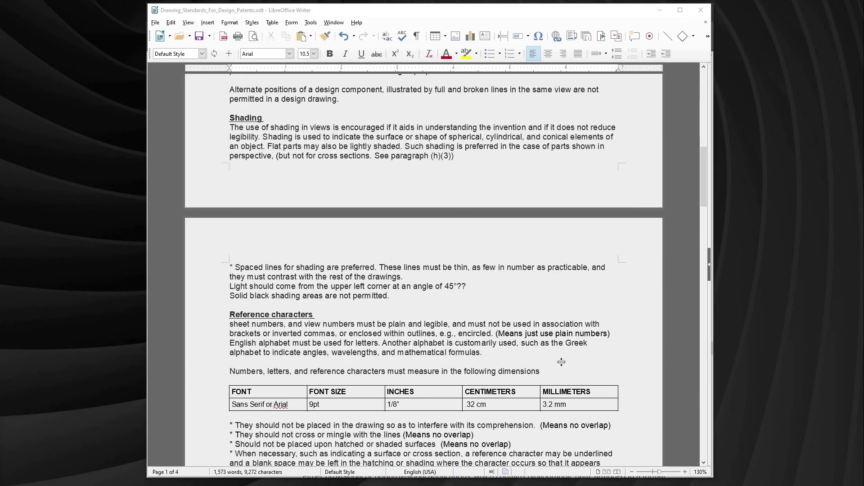
scroll(561, 362, down, 5)
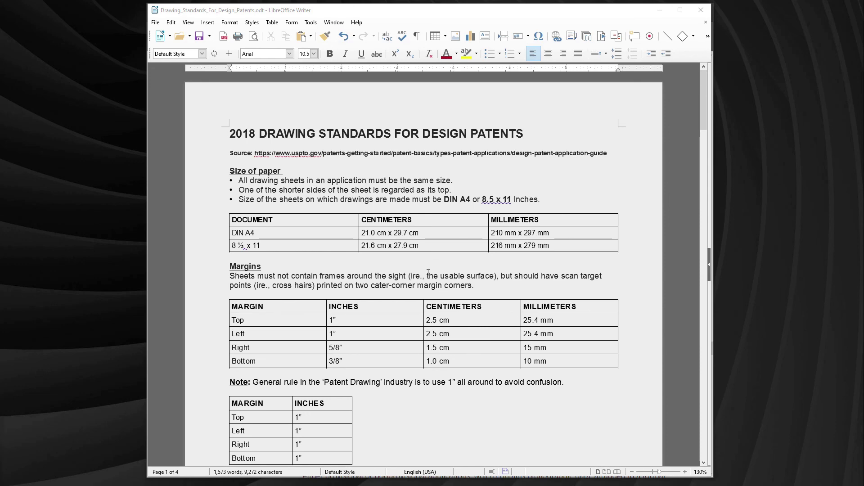
scroll(559, 361, down, 3)
scroll(561, 362, up, 3)
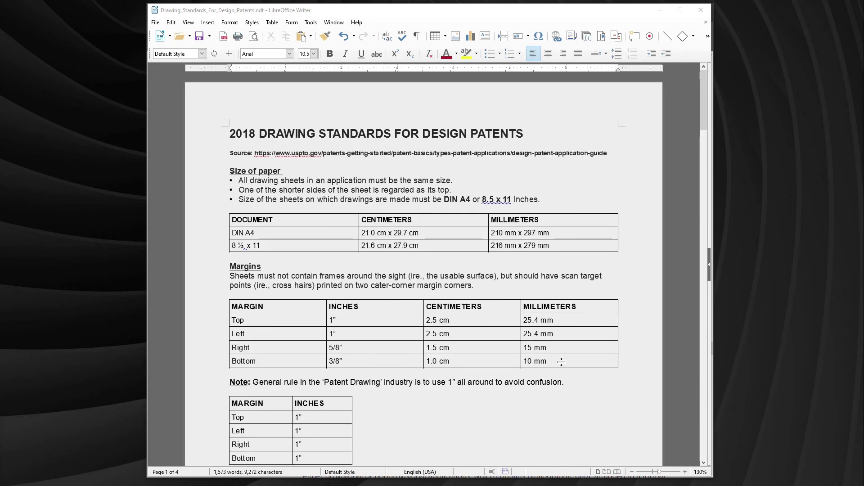